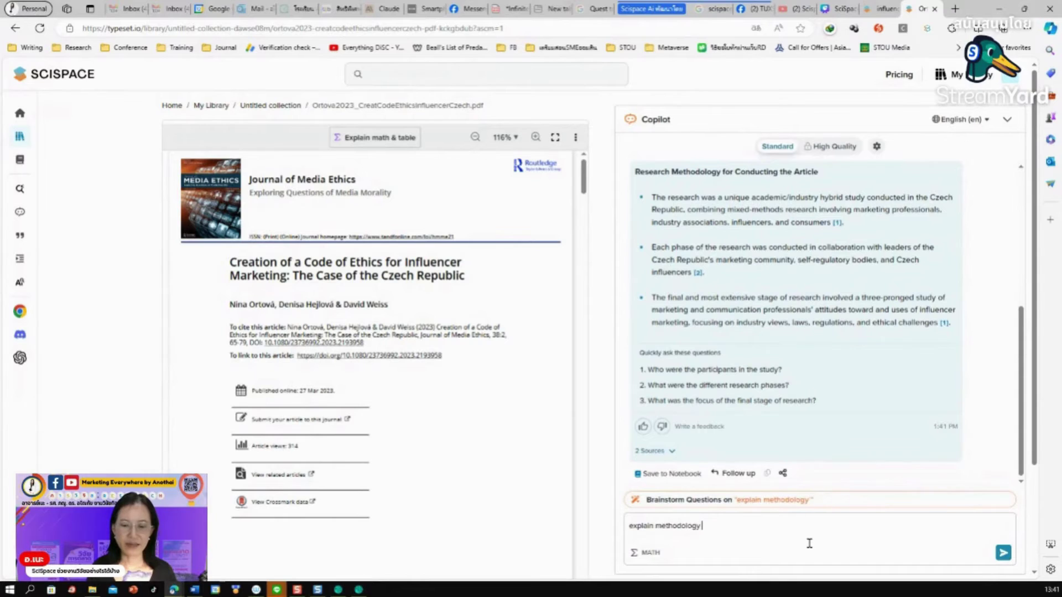
Ask Copilot to "explain methodology of this artile in thai" and magnify the Thai answer for reading.
text(of this)
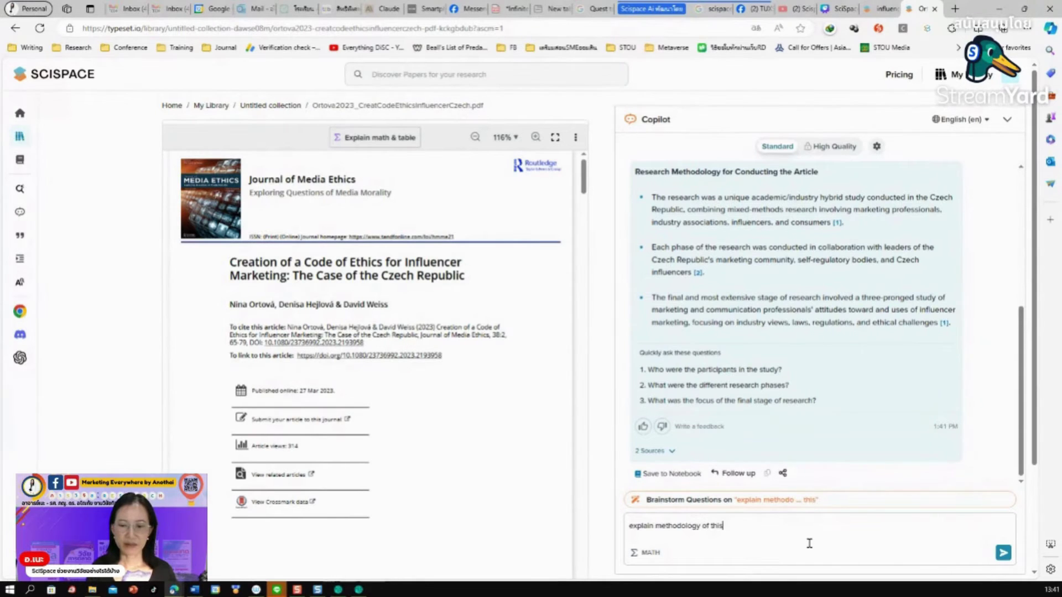
text( artile )
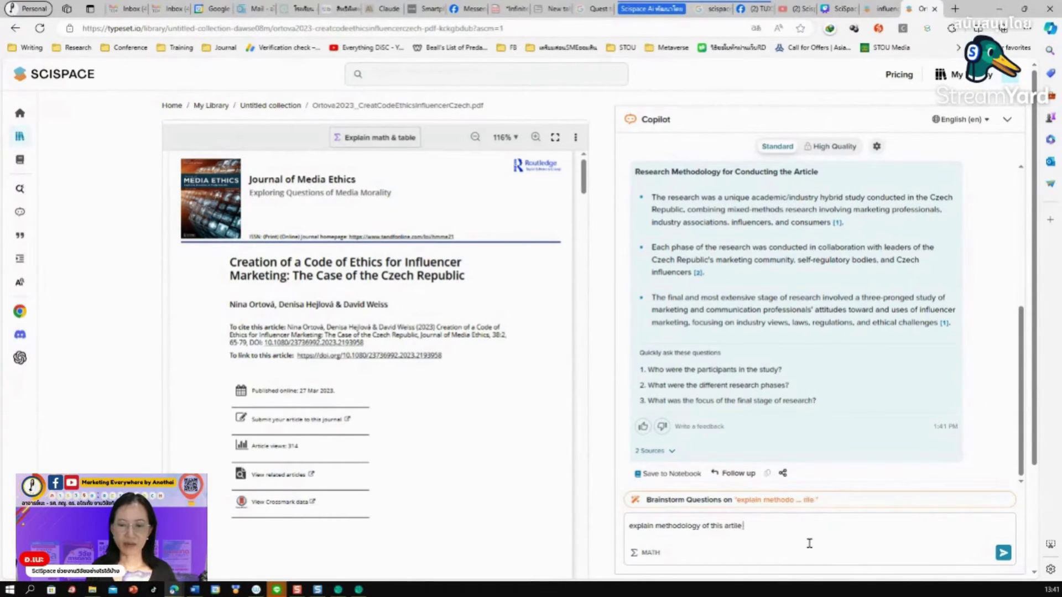
text(in thai)
key(Return)
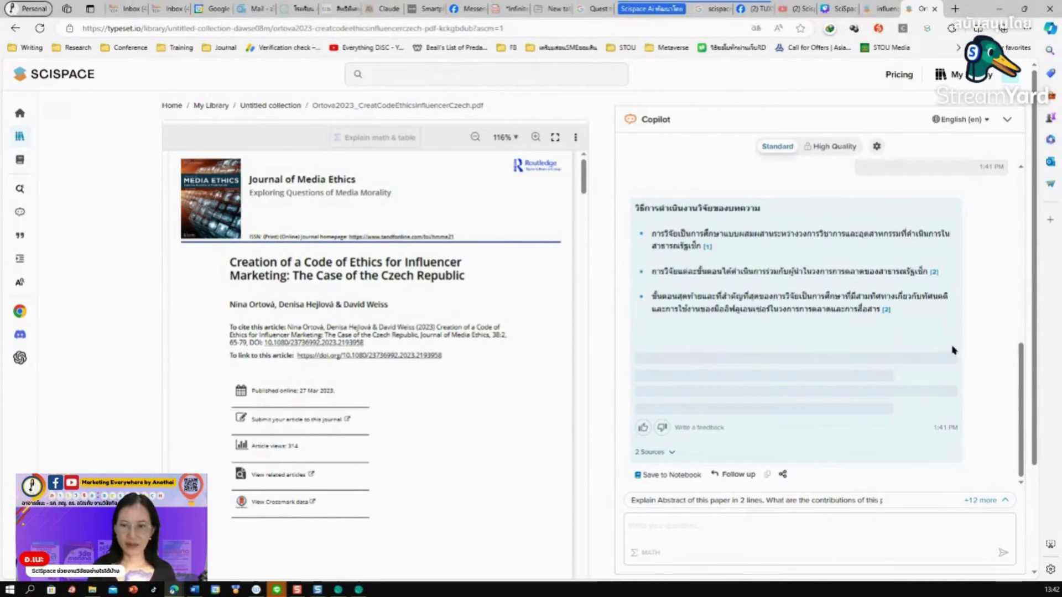
key(super+plus)
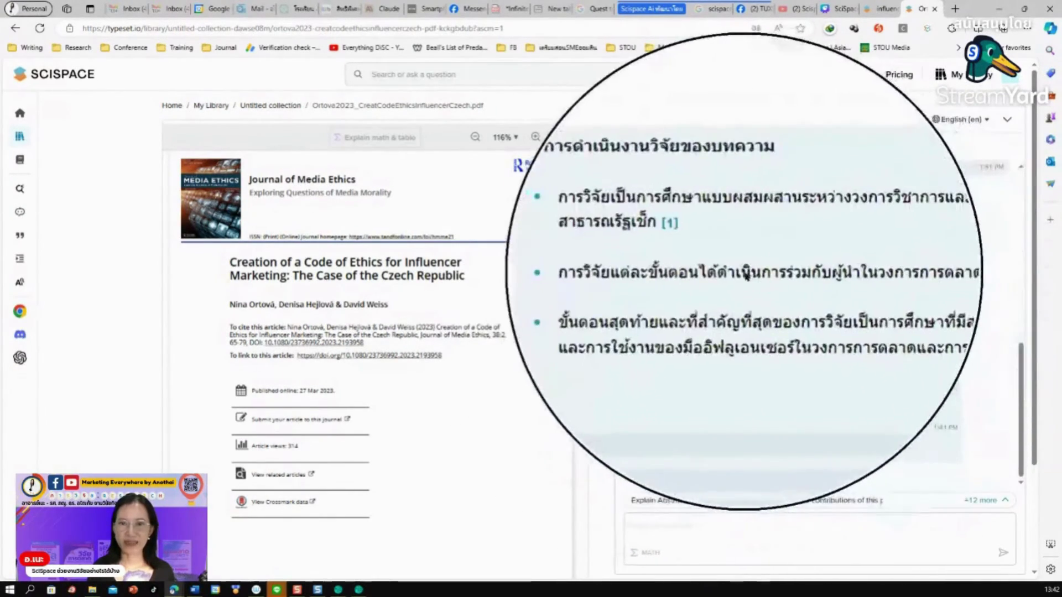
key(Escape)
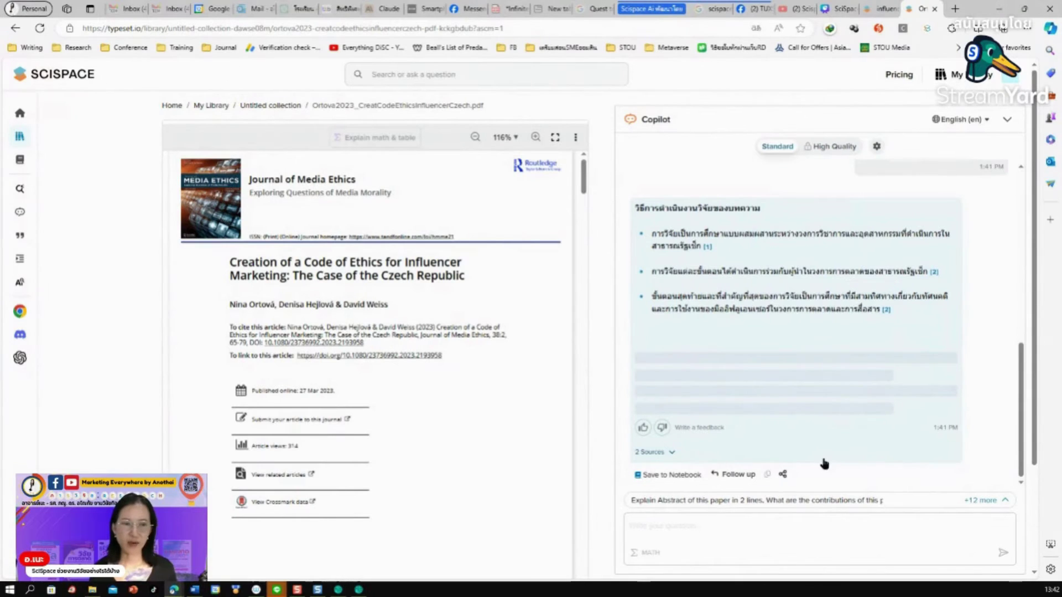
Return to the SciSpace home page and start a PDF upload for extracting data from multiple papers.
click(15, 27)
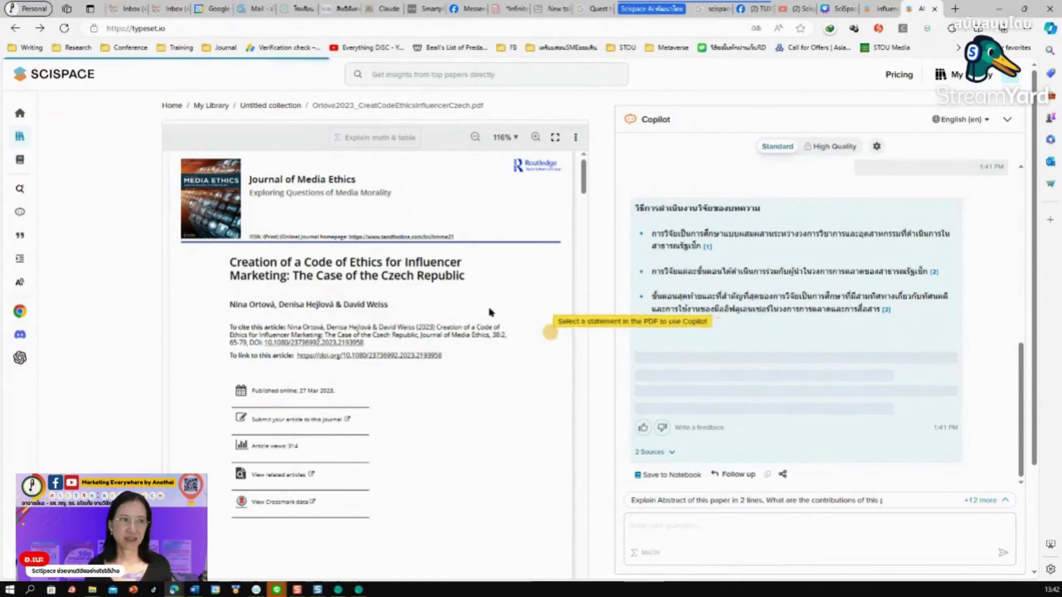
click(554, 213)
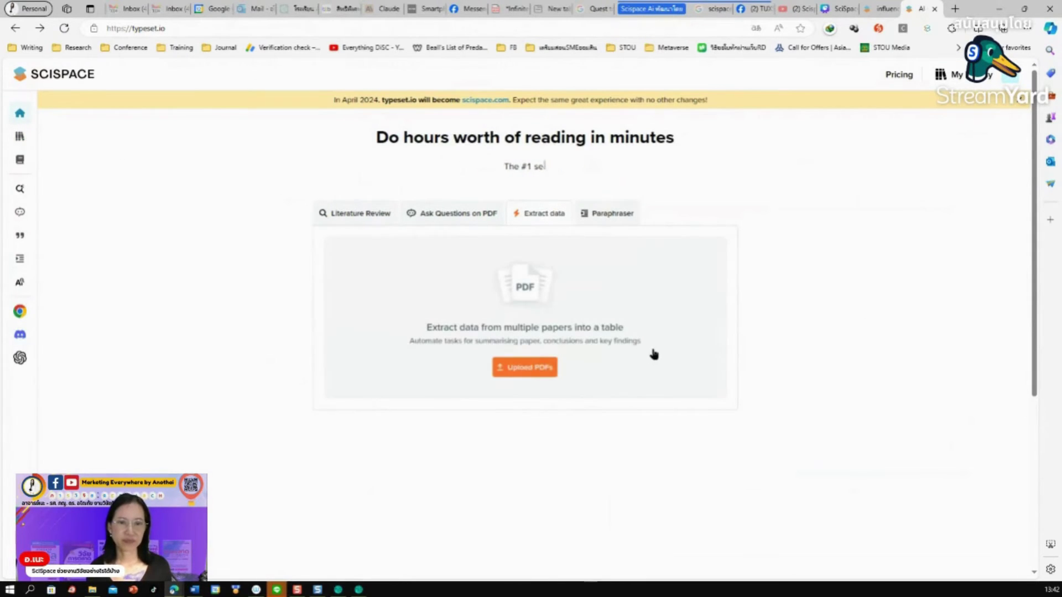
click(546, 368)
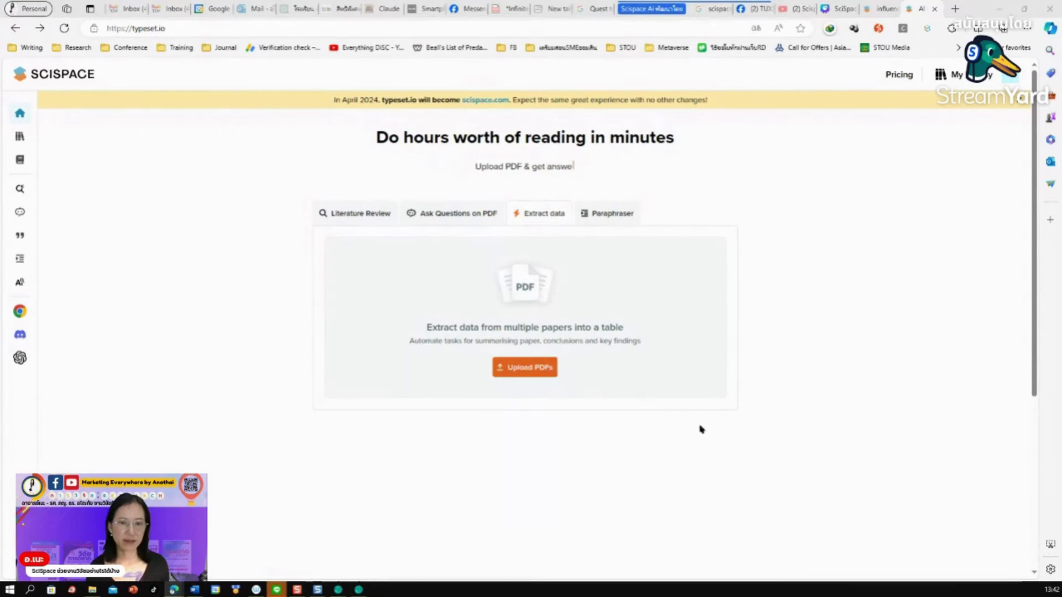
Upload the three Human_Centric PDFs (Fujitsu, Deloitte, DHL) and WEF_On_the_Importance_of_Human_Centricity_2021.pdf from the OneDrive Article folder.
scroll(224, 409, up, 2)
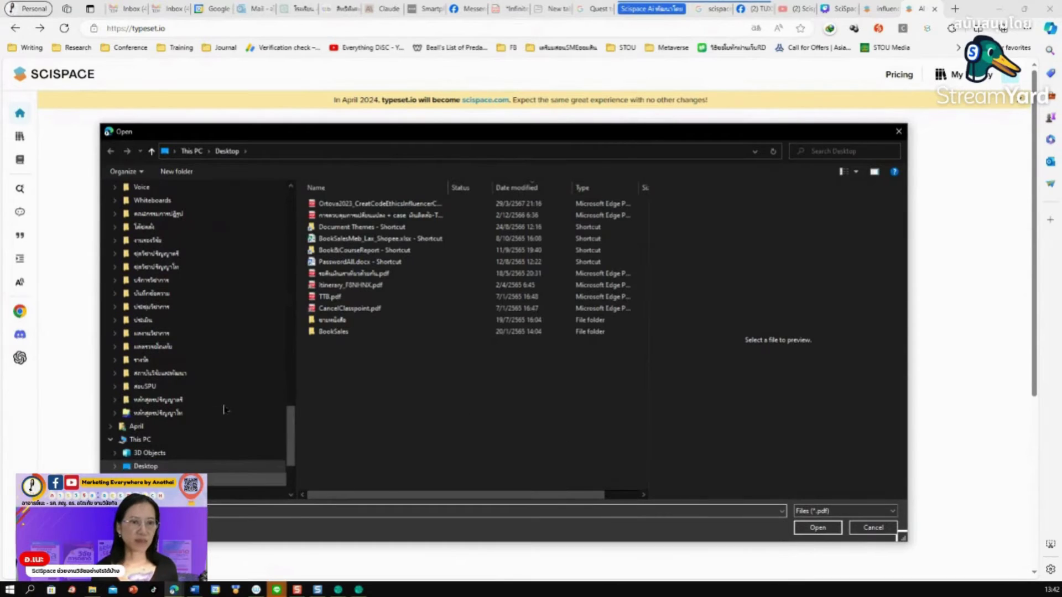
scroll(224, 409, up, 9)
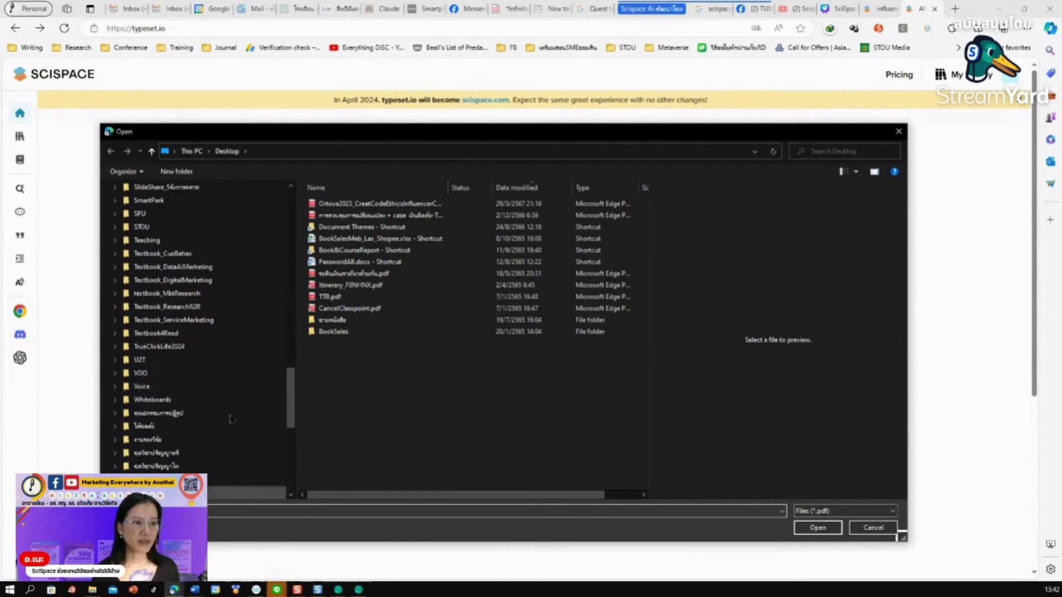
scroll(231, 417, up, 3)
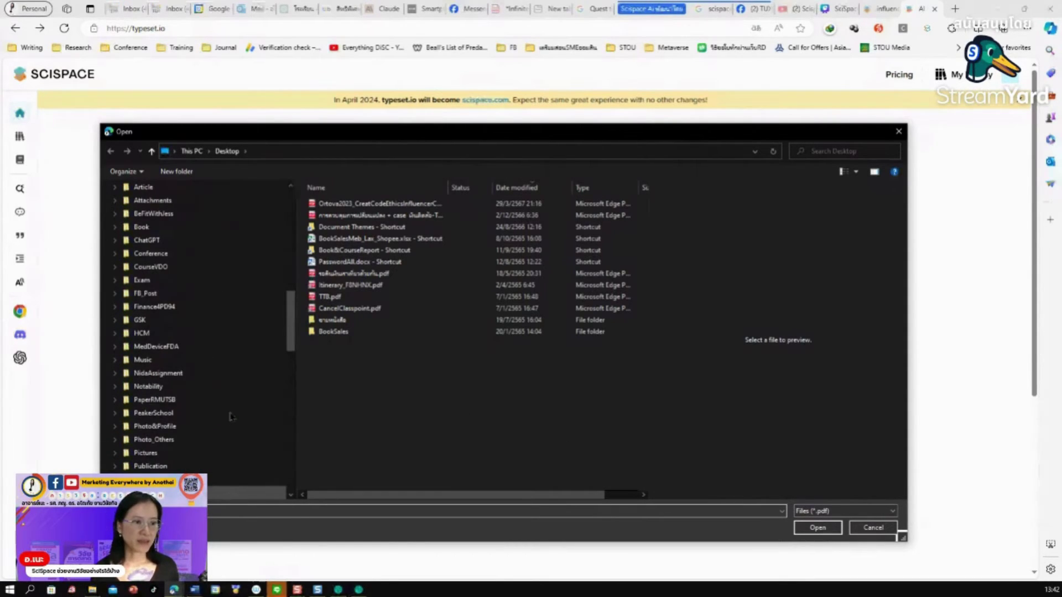
scroll(232, 417, up, 3)
click(182, 306)
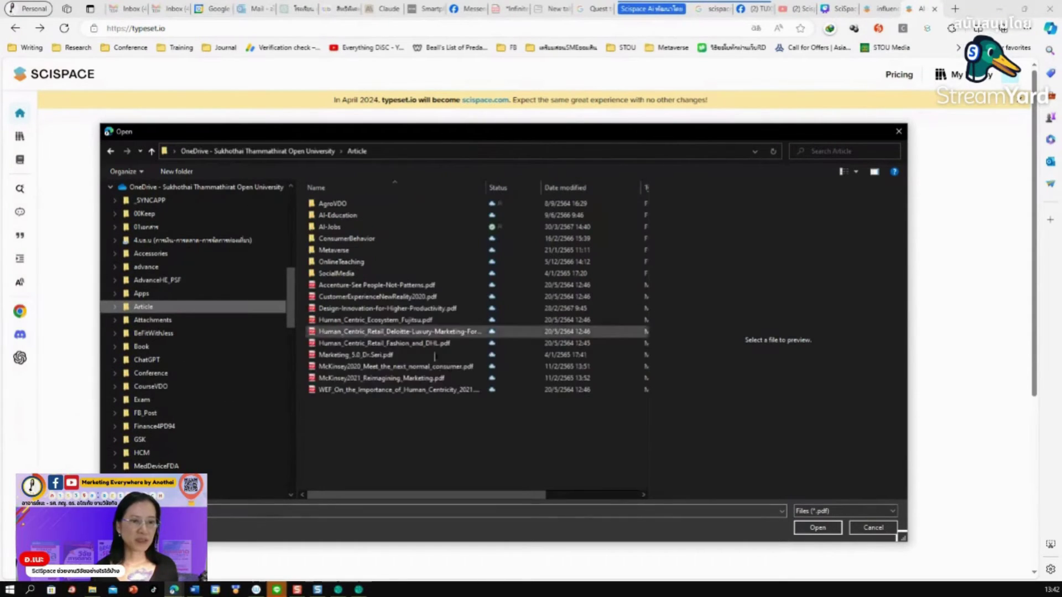
click(384, 319)
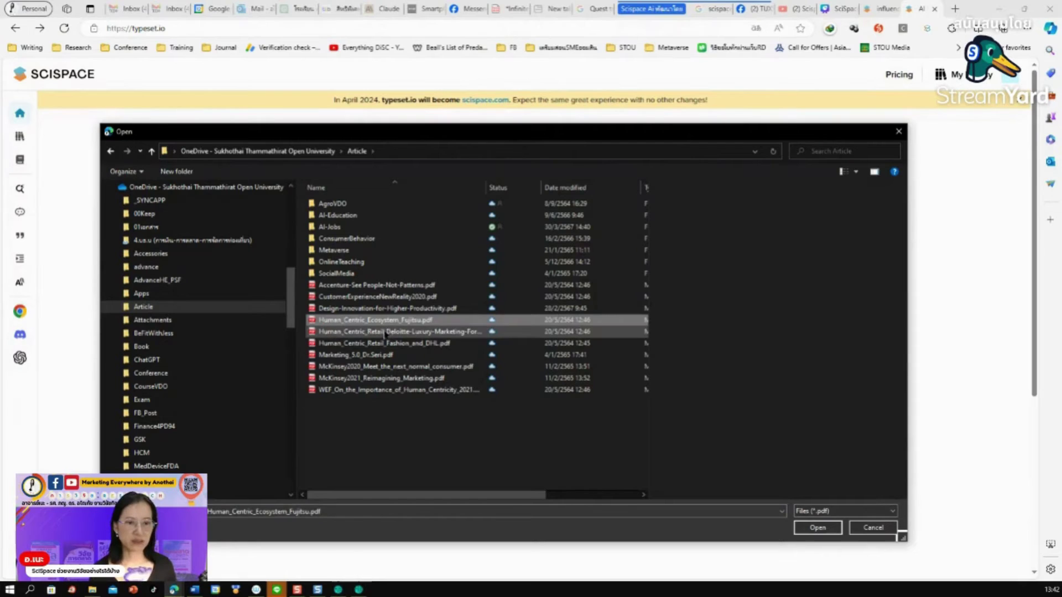
ctrl+click(387, 331)
ctrl+click(385, 343)
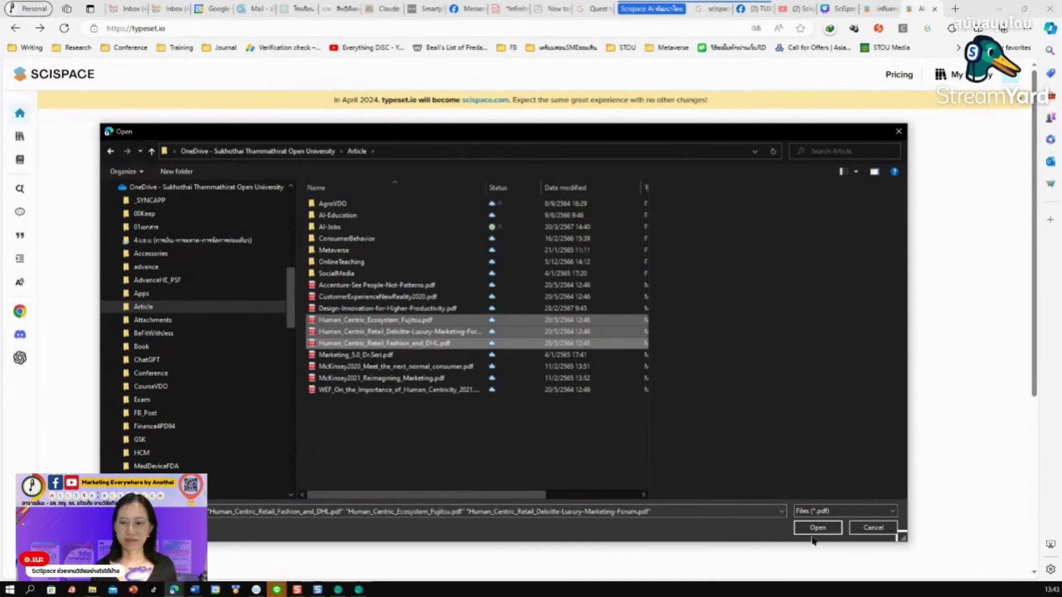
ctrl+click(412, 390)
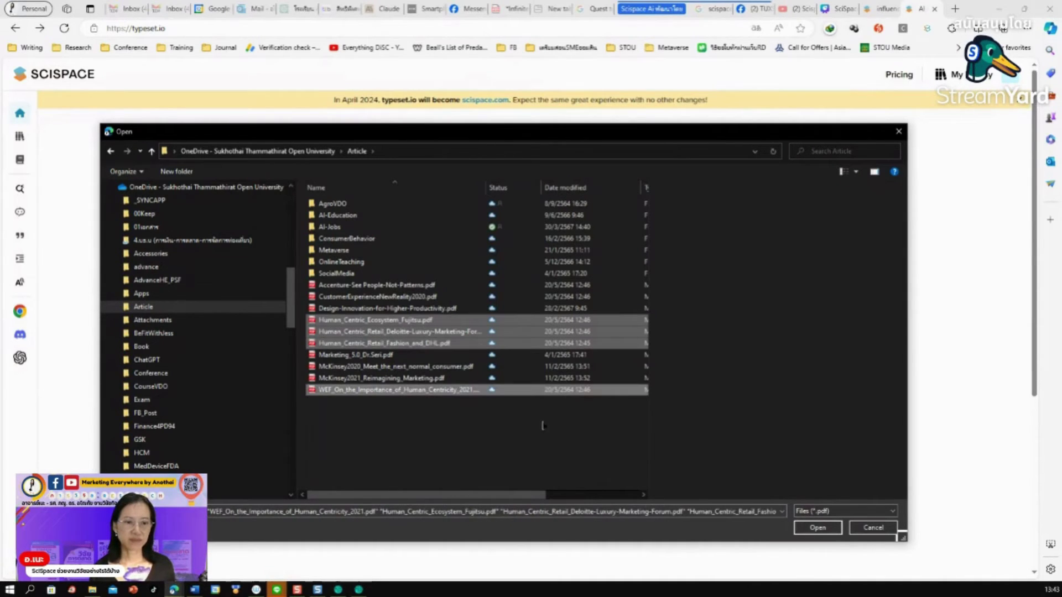
click(821, 530)
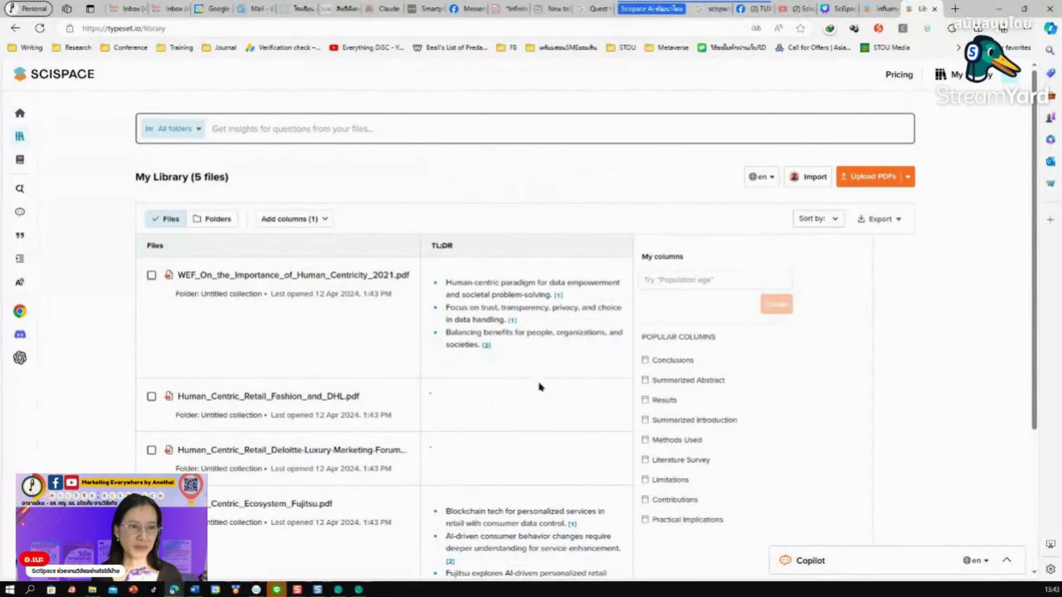
Examine the TL;DR summaries of the library files and preview the source passages behind the Fujitsu and WEF citations.
scroll(564, 403, down, 3)
scroll(564, 402, up, 4)
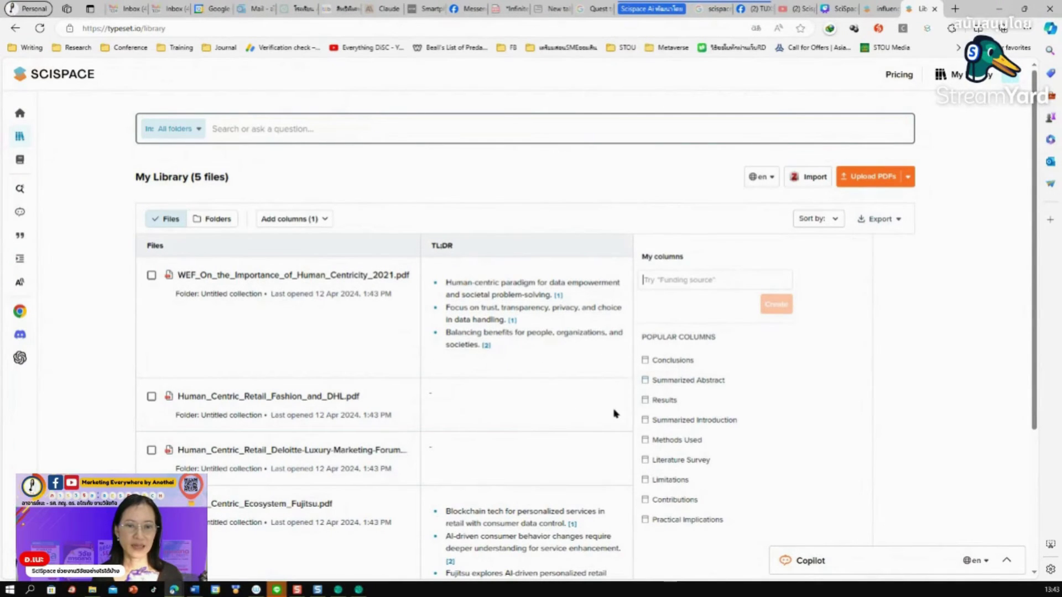
scroll(613, 414, down, 3)
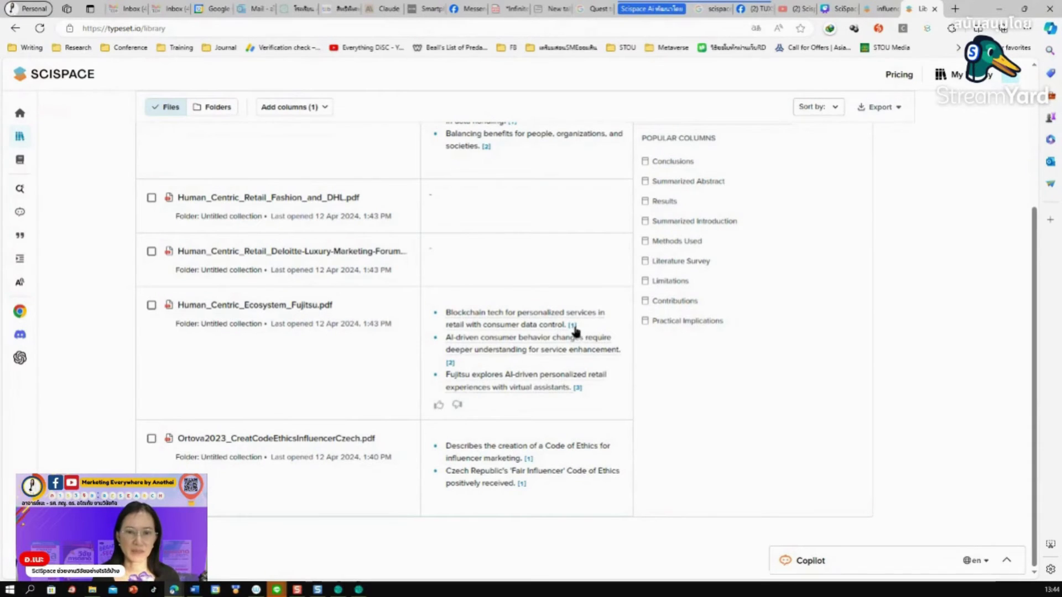
mouse_move(573, 327)
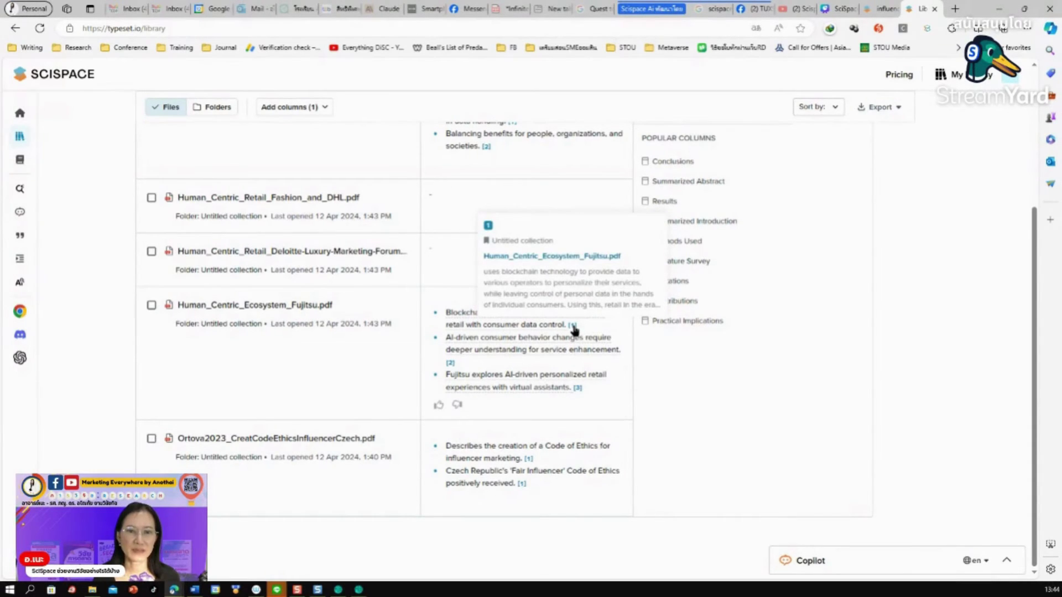
mouse_move(449, 365)
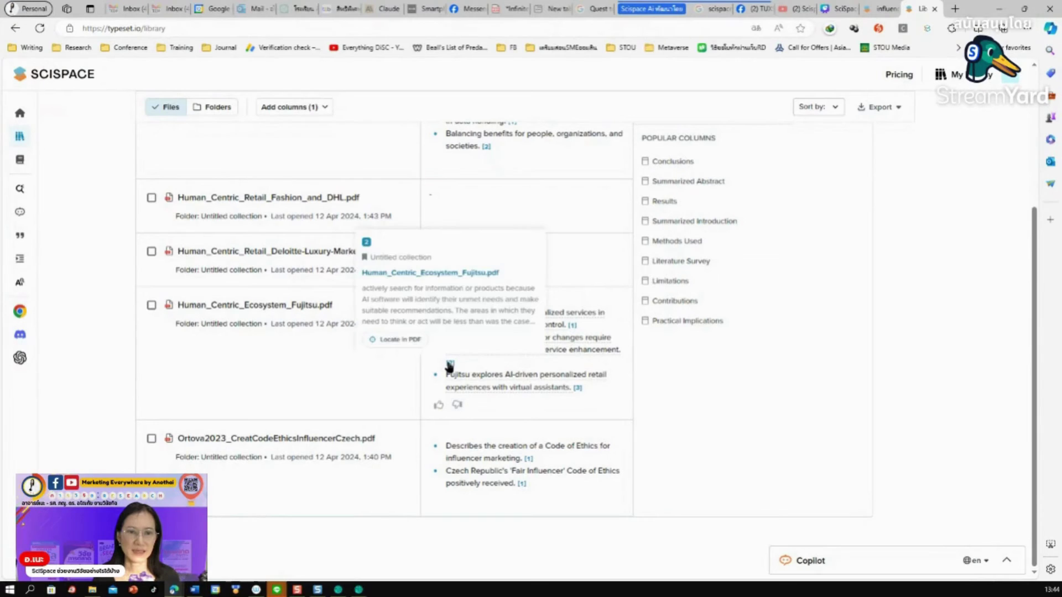
mouse_move(576, 394)
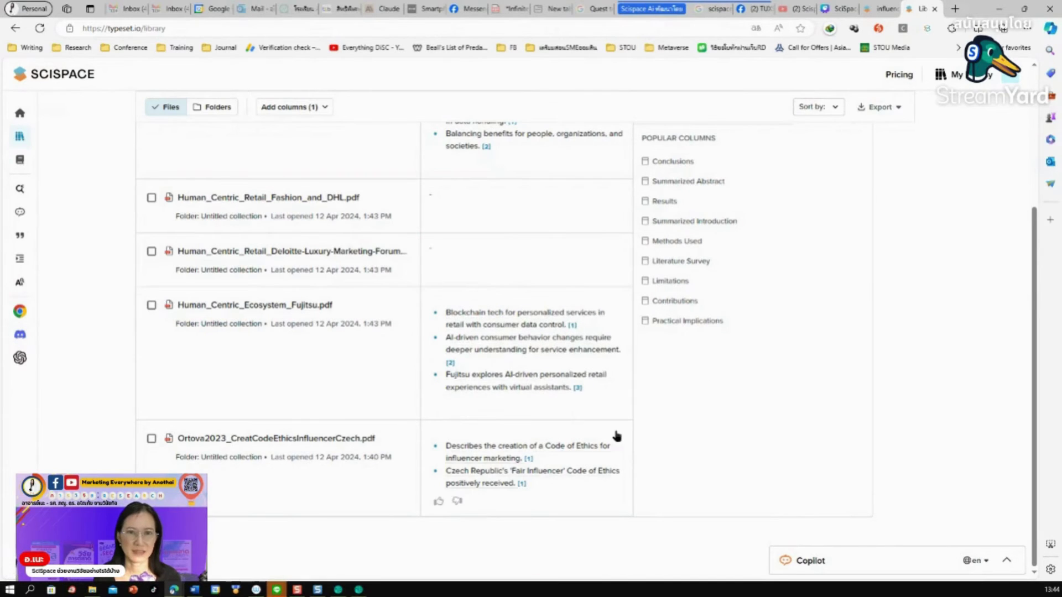
scroll(617, 436, up, 4)
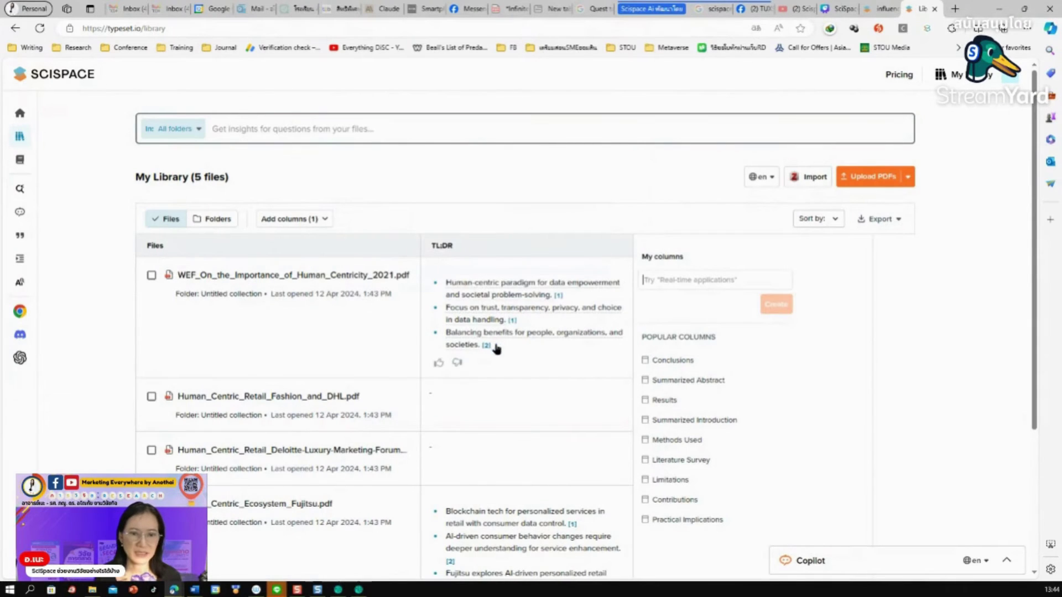
mouse_move(486, 345)
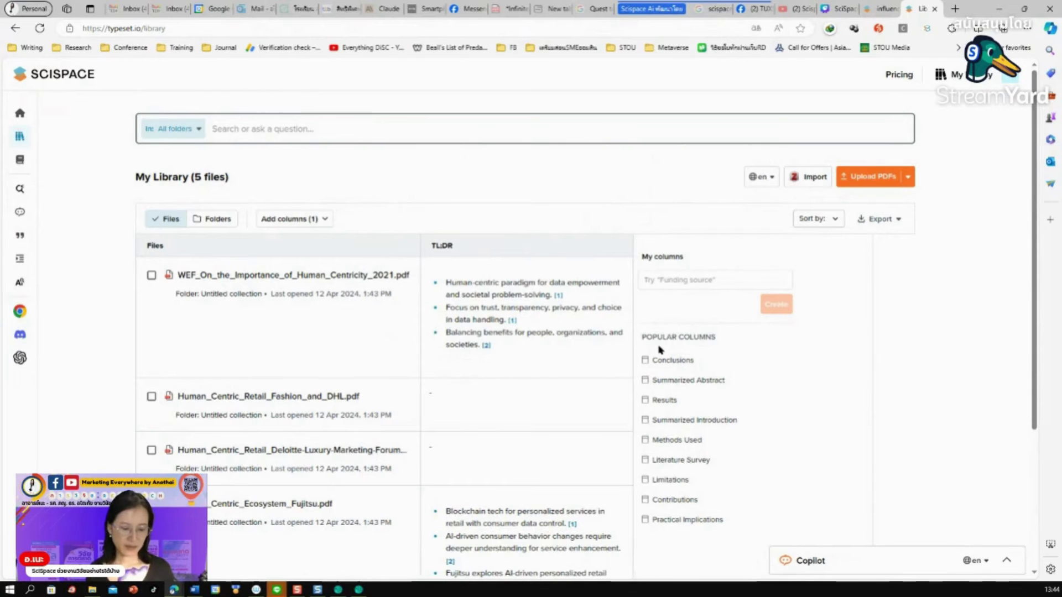
Magnify the TL;DR column to compare the rows of the DHL, Deloitte, Fujitsu and Ortova2023 files.
key(F12)
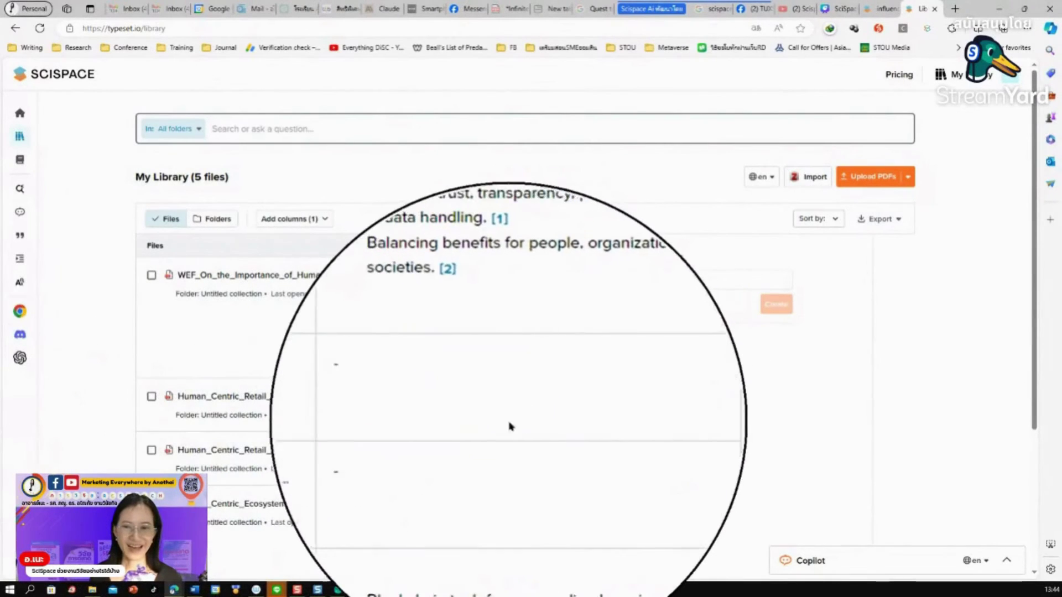
key(F12)
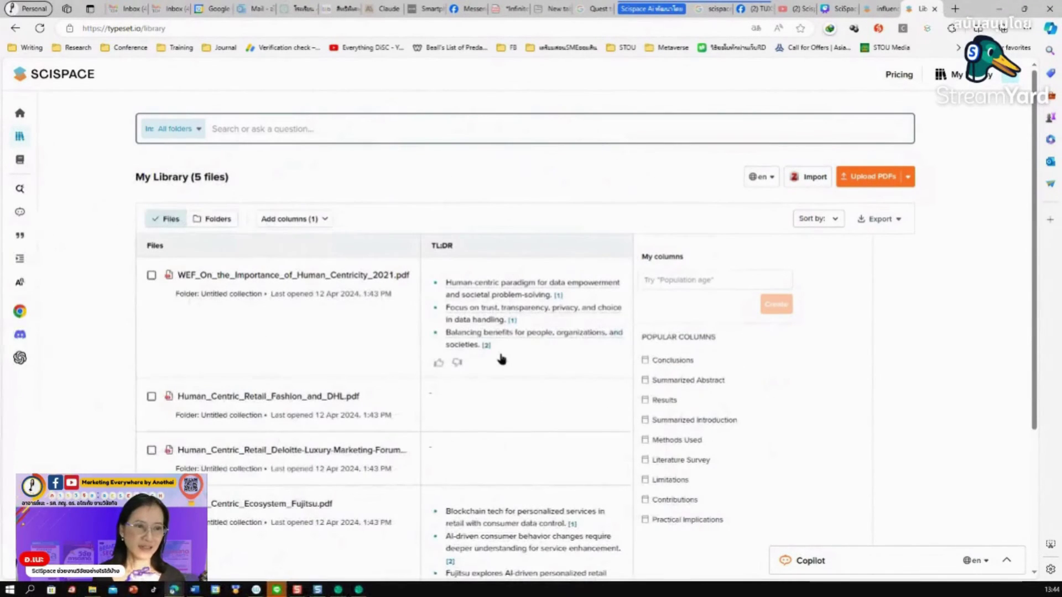
scroll(514, 389, down, 3)
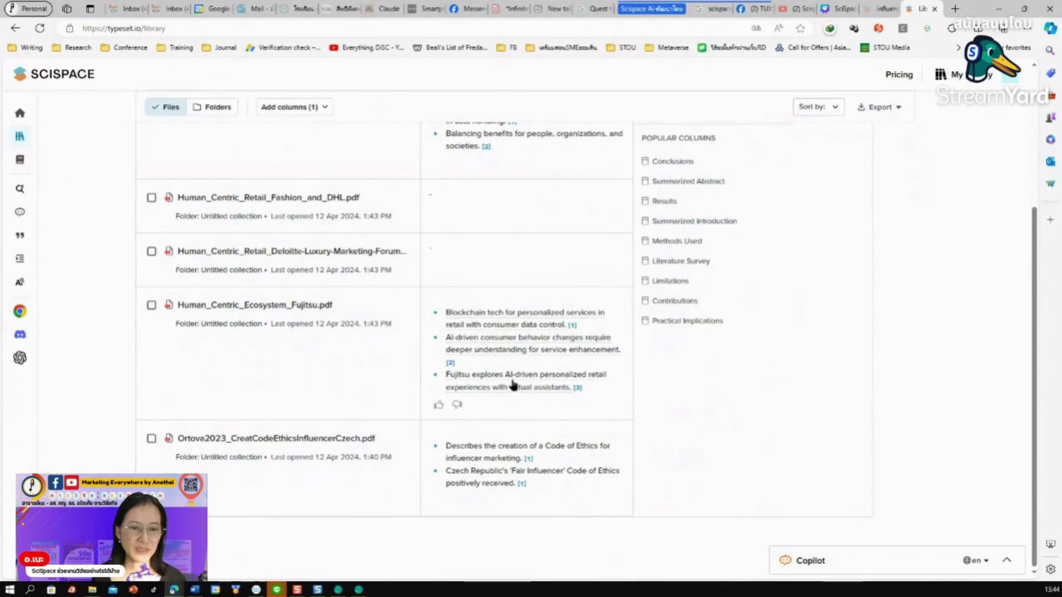
key(F12)
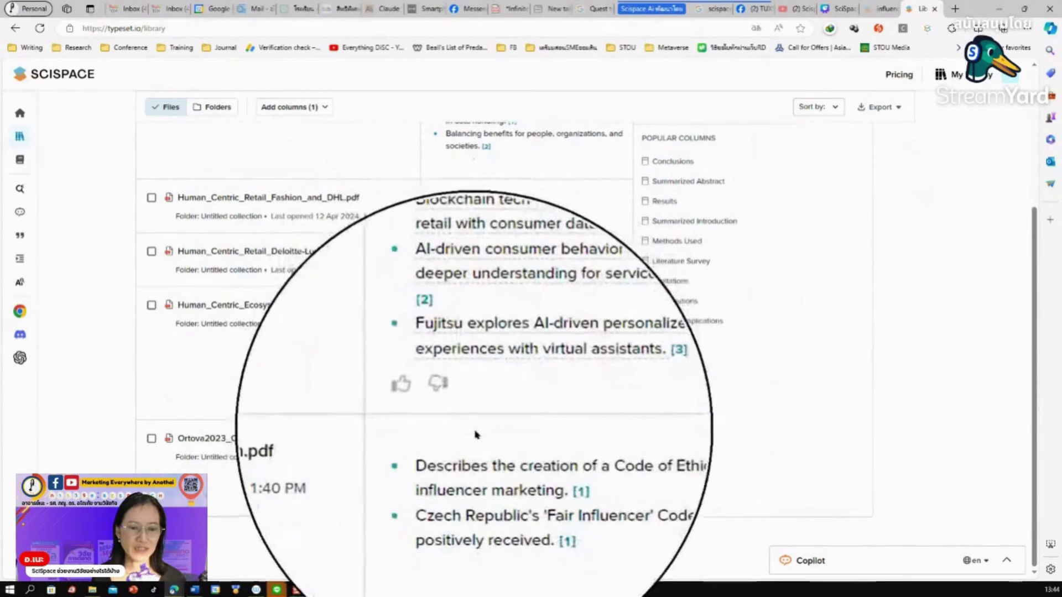
key(F12)
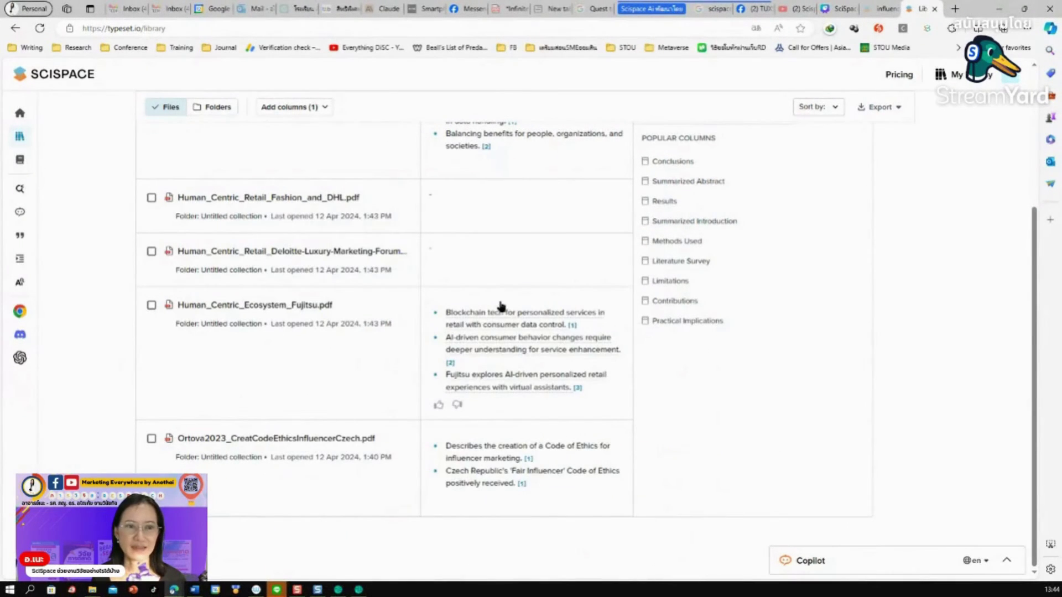
Open Copilot for Human_Centric_Retail_Fashion_and_DHL.pdf and switch its question target to WEF_On_the_Importance_of_Human_Centricity_2021.pdf.
scroll(498, 310, up, 3)
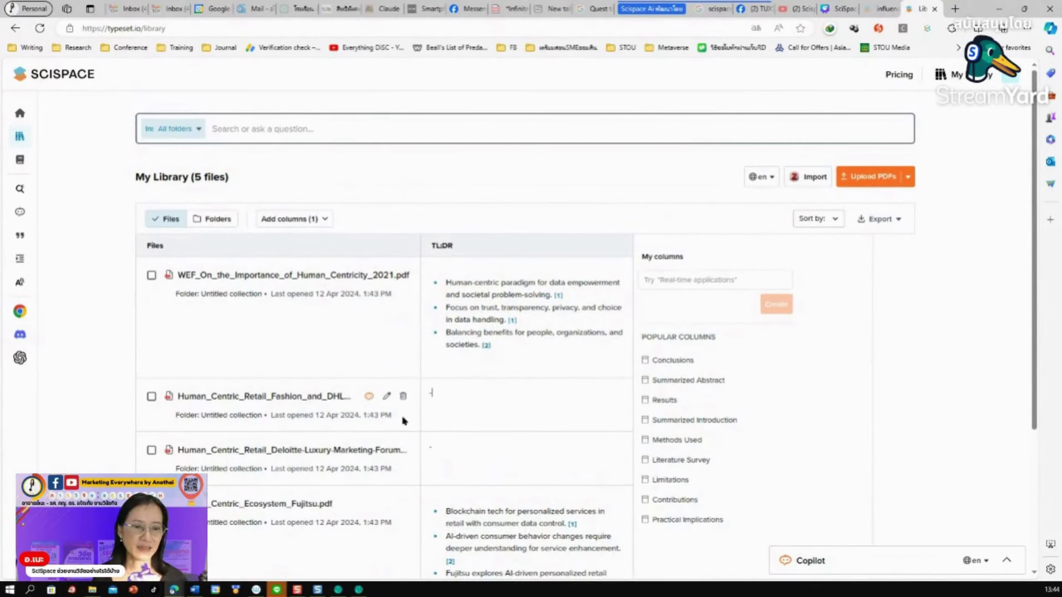
click(369, 397)
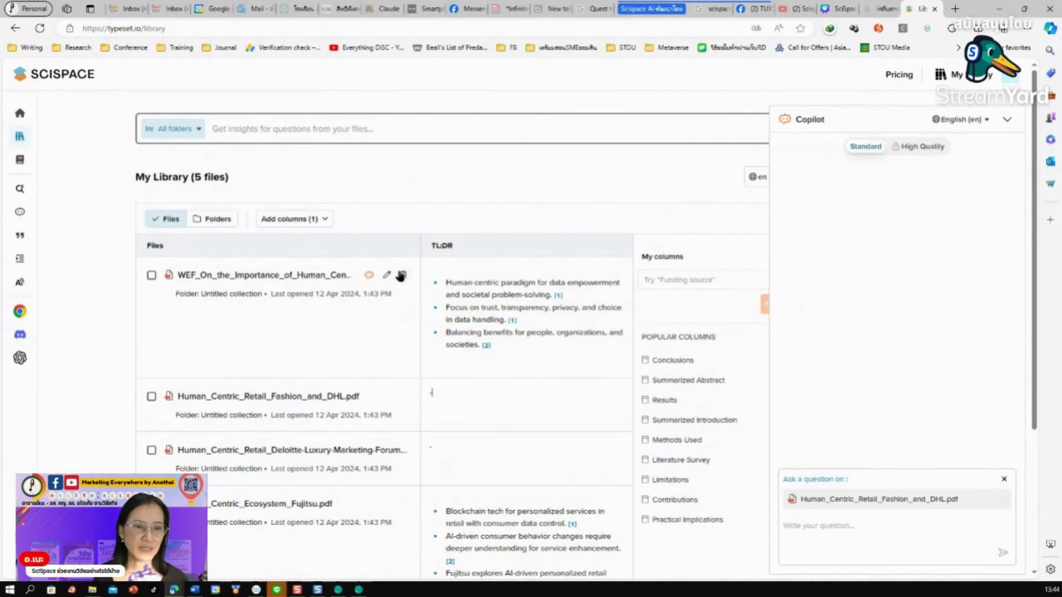
click(370, 275)
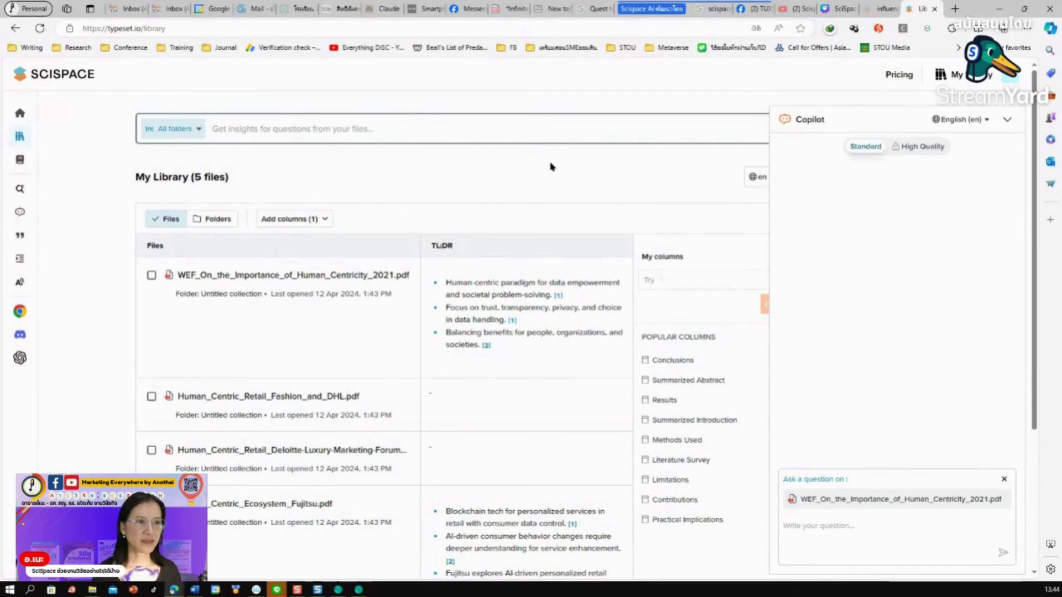
Try limiting the library search to chosen folders by toggling Select All and the Untitled collection folder.
click(168, 128)
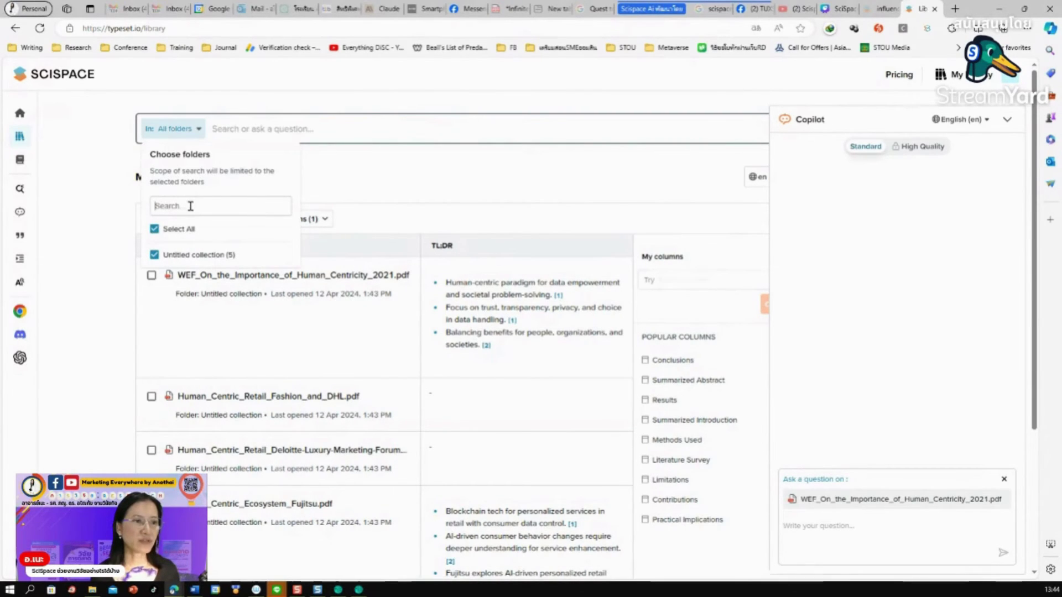
click(155, 229)
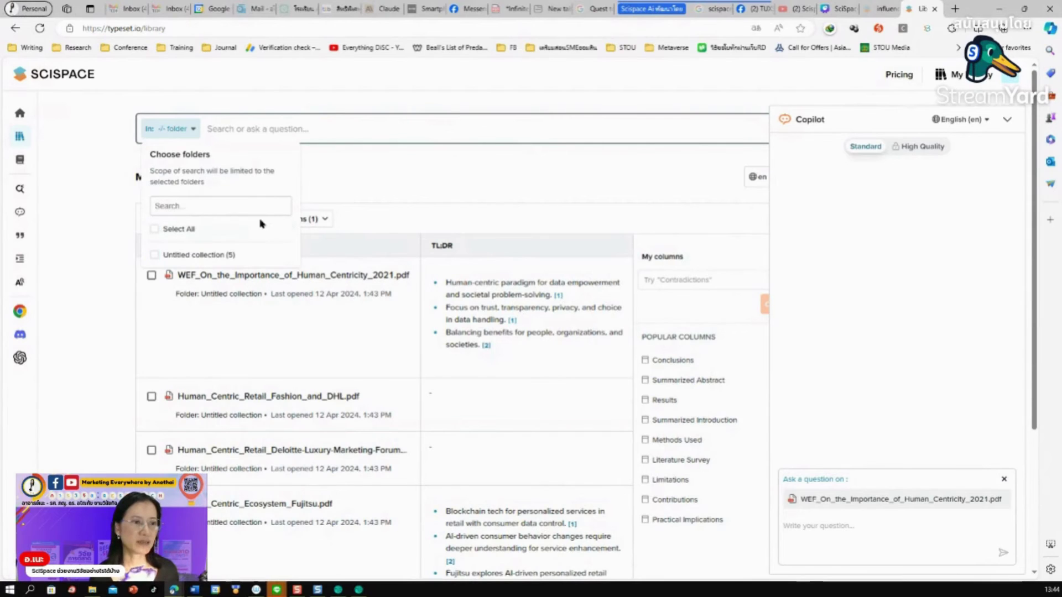
scroll(260, 224, down, 4)
click(214, 255)
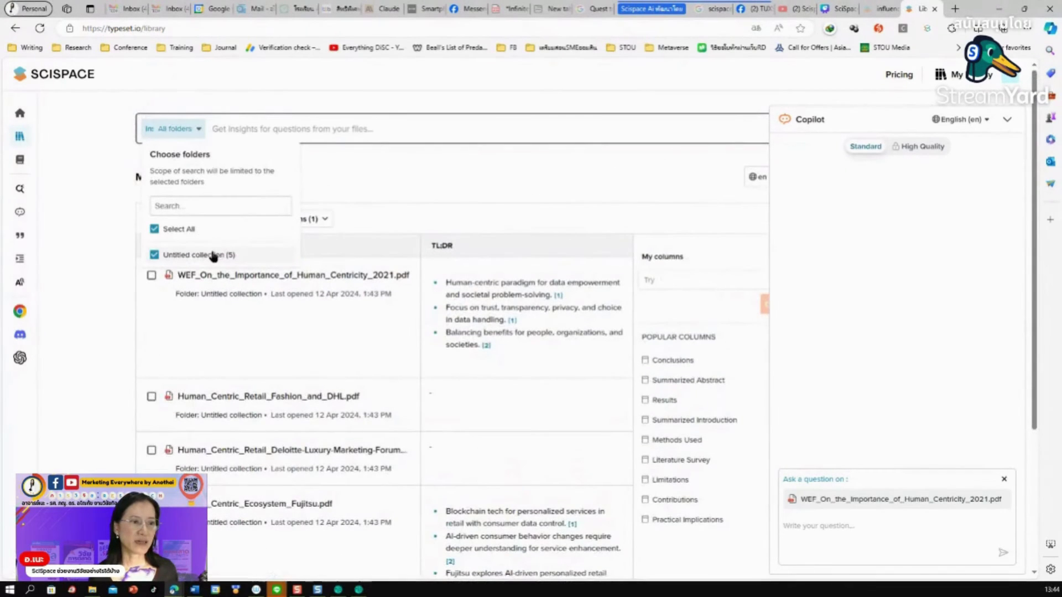
click(155, 255)
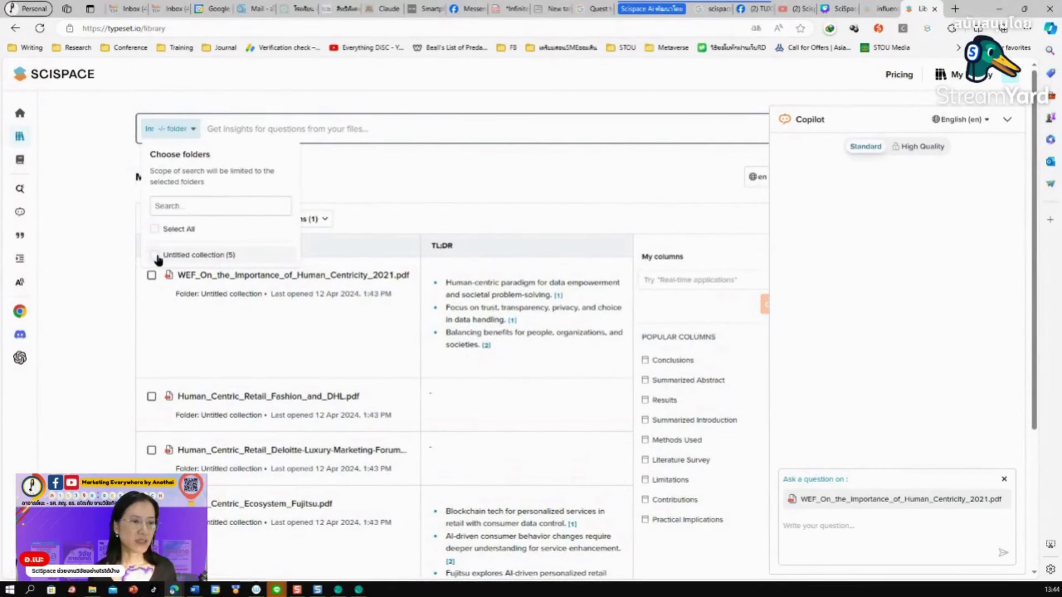
click(198, 254)
double_click(214, 256)
click(231, 258)
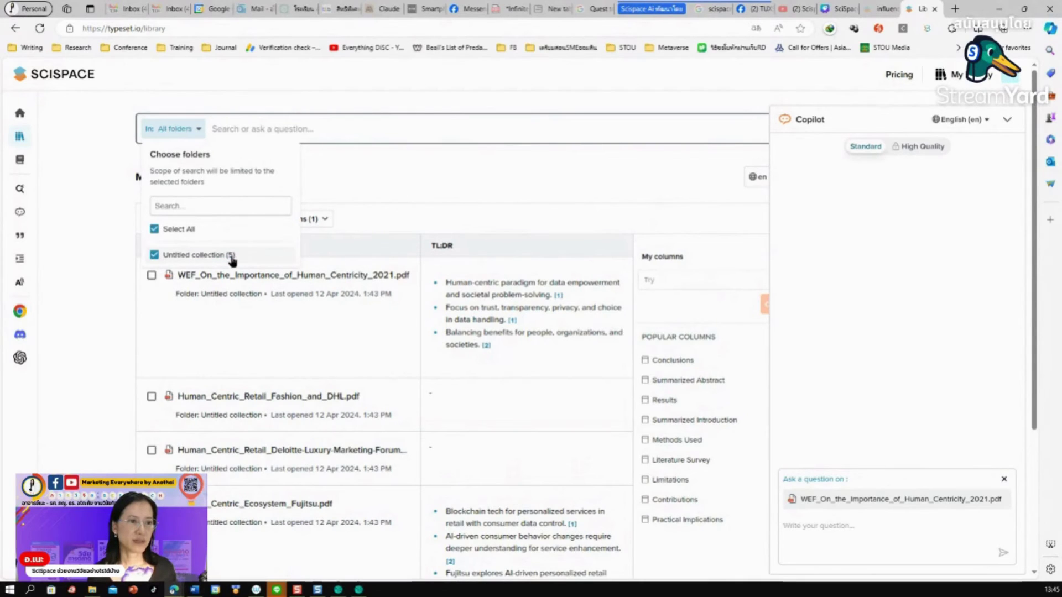
click(372, 218)
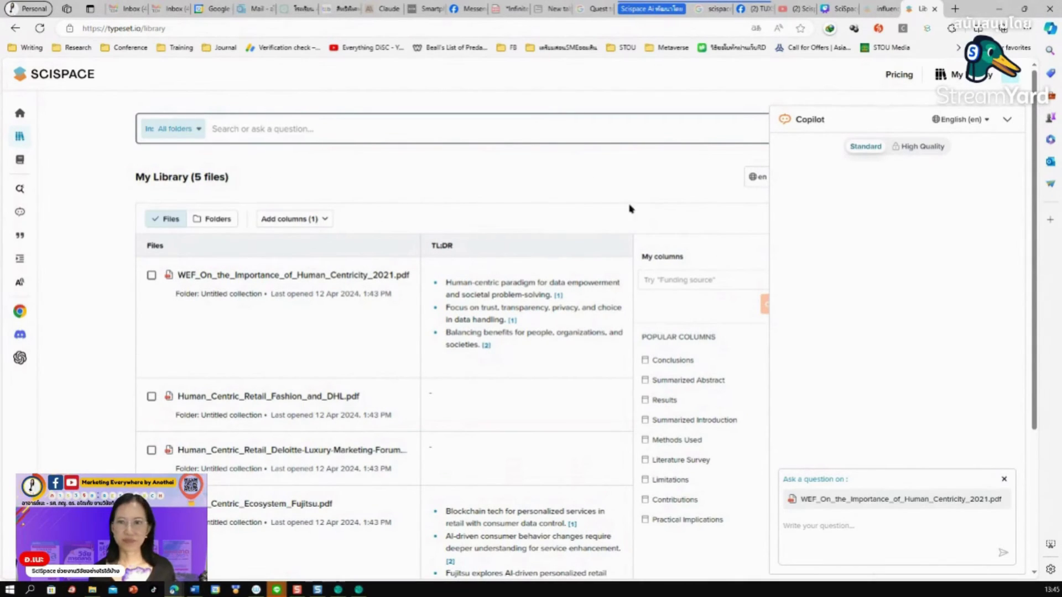
click(185, 138)
click(185, 137)
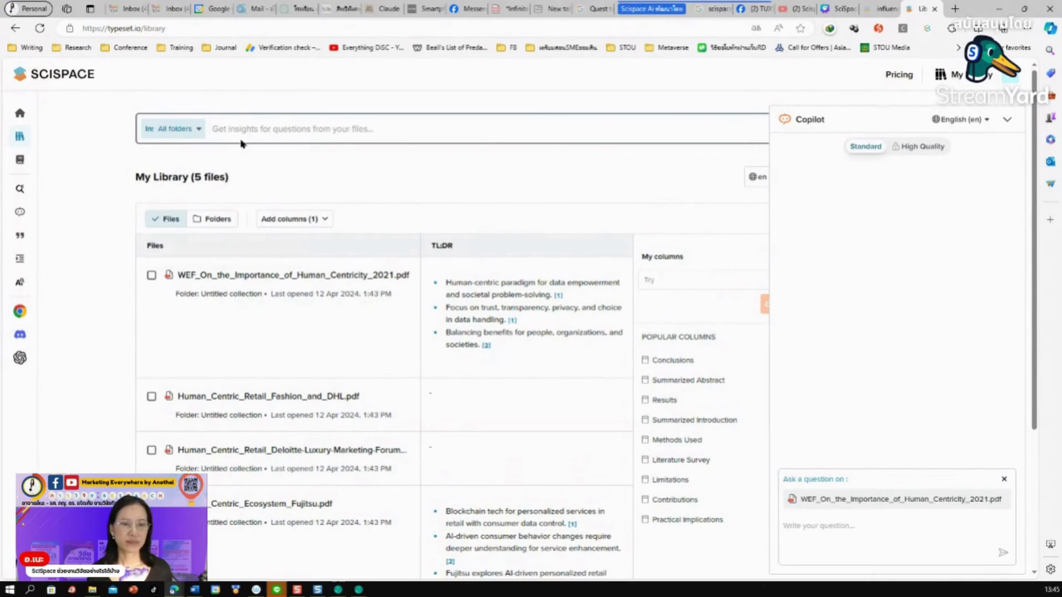
scroll(577, 453, down, 4)
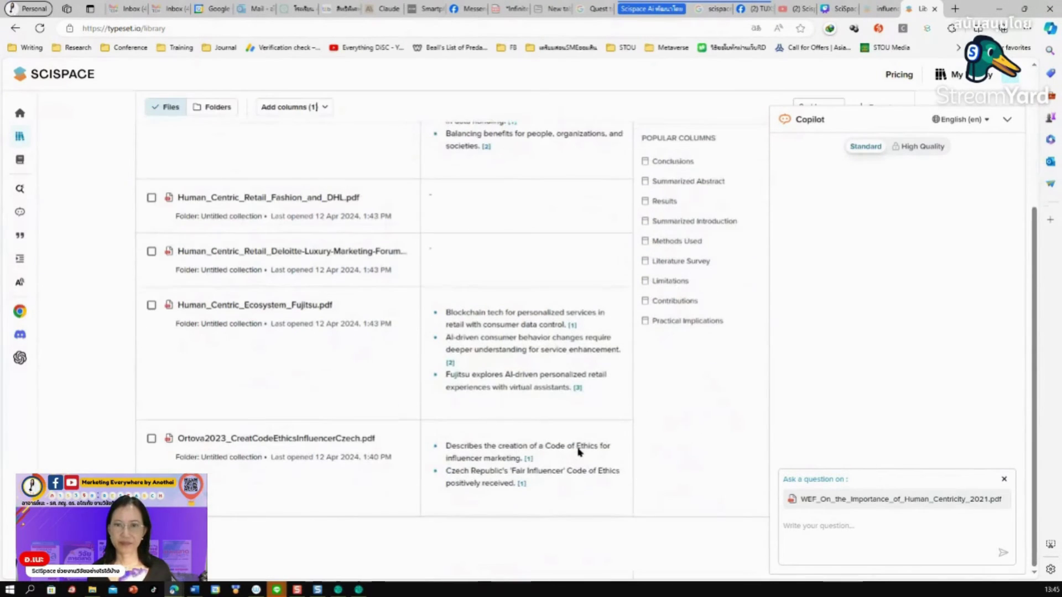
scroll(578, 451, up, 4)
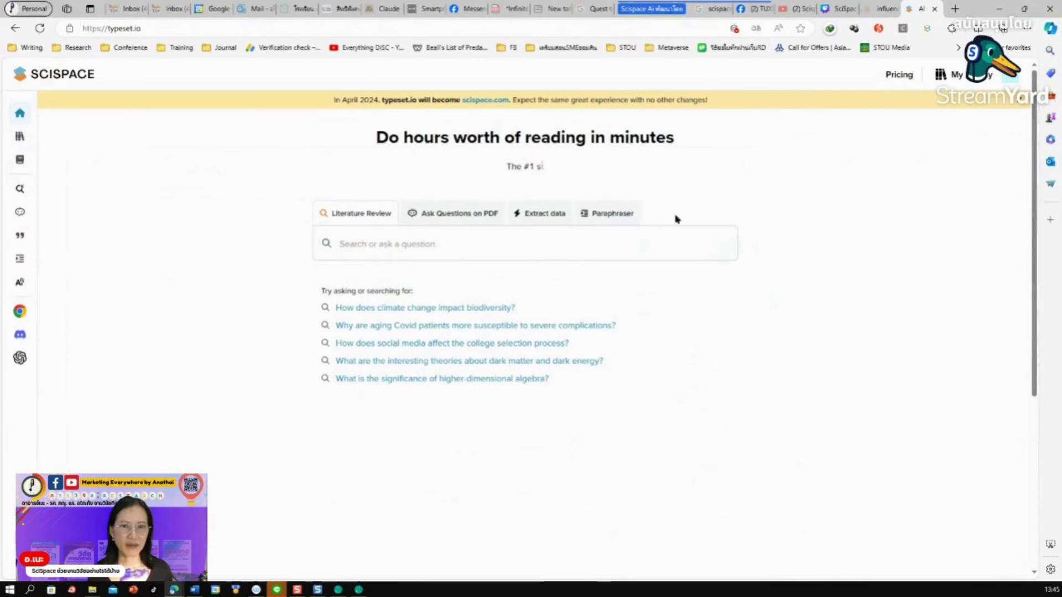
Choose the Paraphraser on the SciSpace home page, then switch to File Explorer and open the Desktop folder.
click(612, 214)
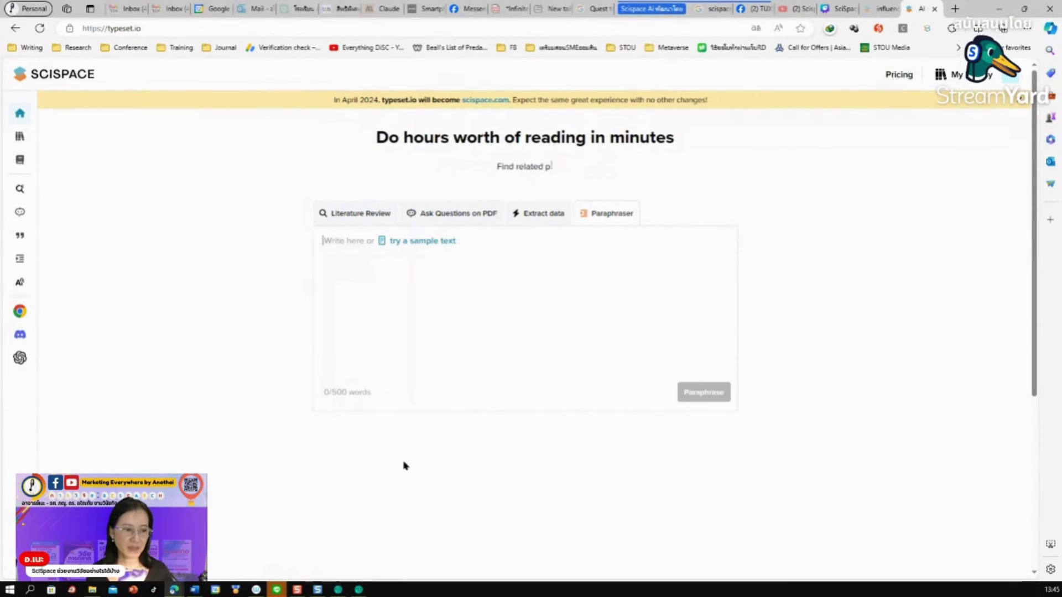
click(93, 591)
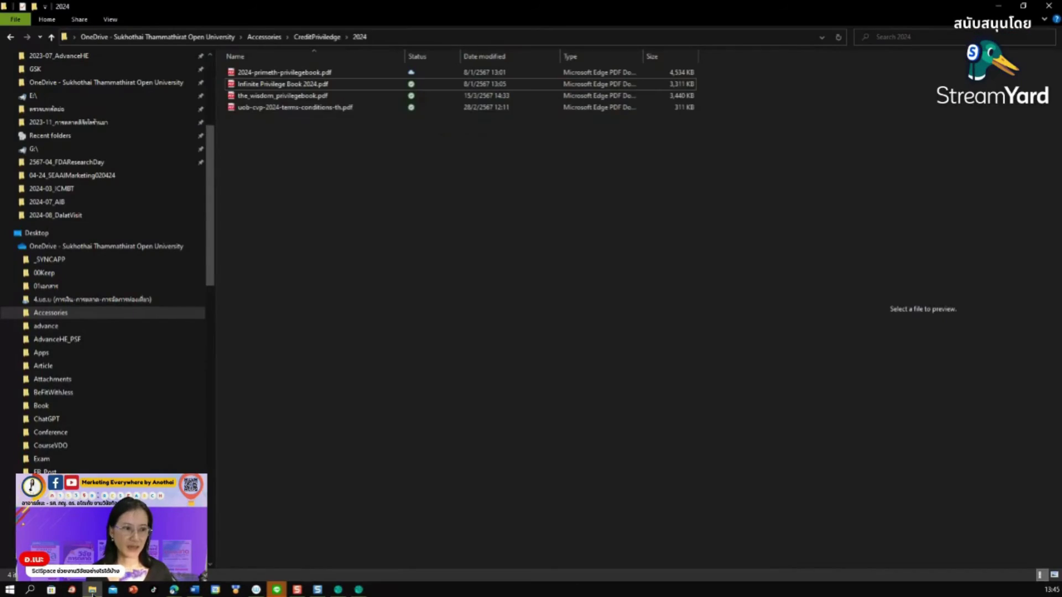
scroll(190, 381, down, 2)
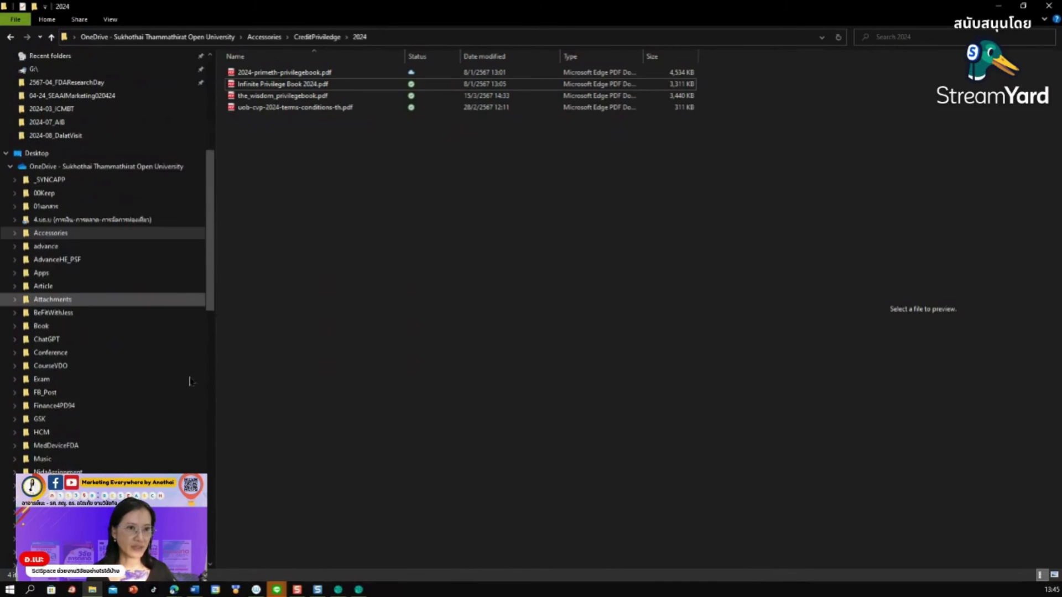
scroll(189, 382, down, 3)
scroll(190, 381, down, 15)
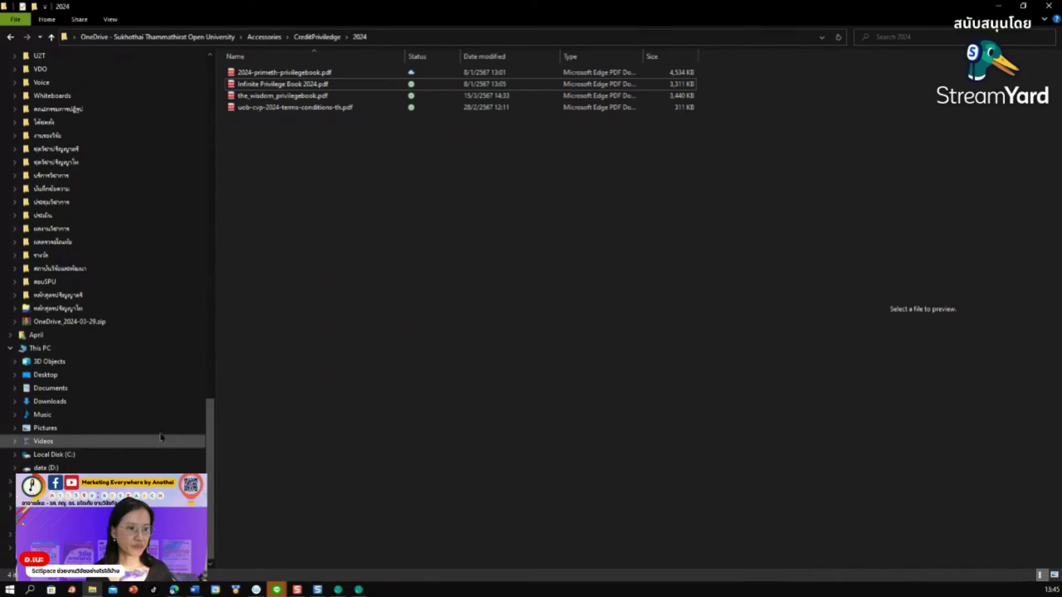
click(164, 375)
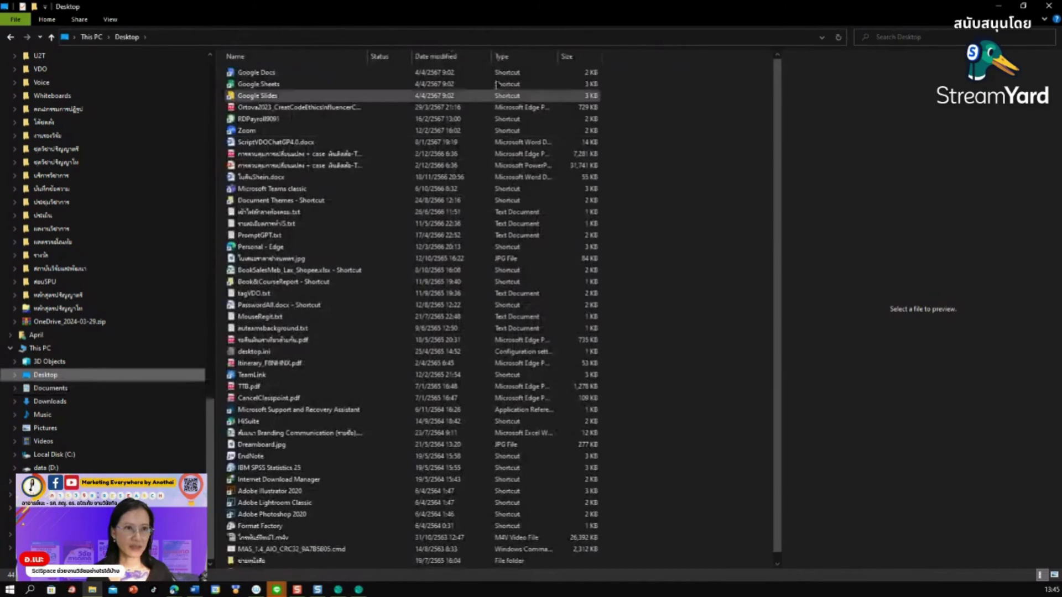
Sort the Desktop files by date modified and open Ortova2023_CreatCodeEthicsInfluencerCzech.pdf.
click(444, 62)
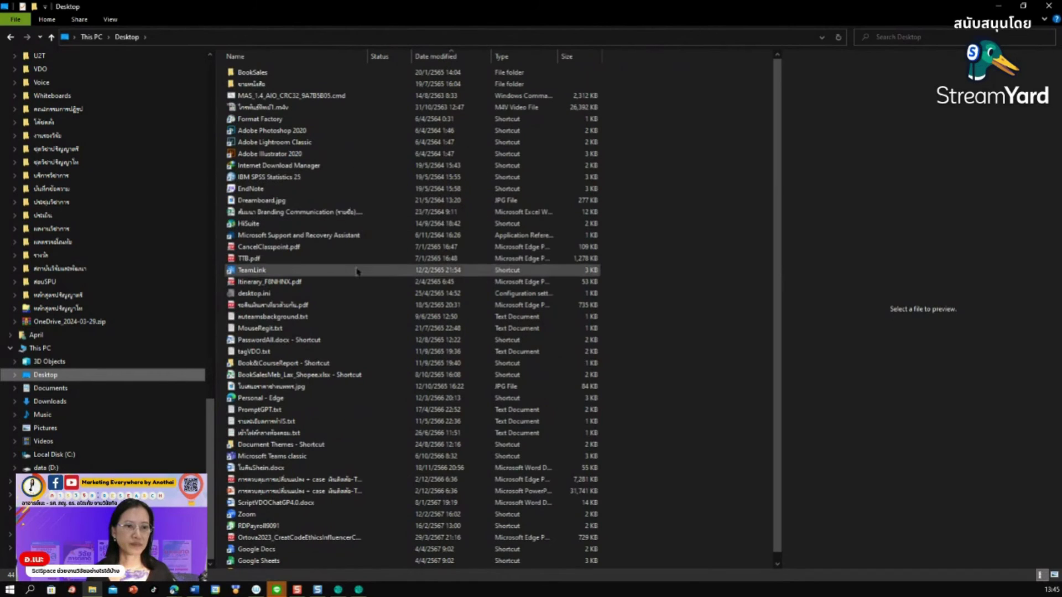
scroll(356, 271, down, 1)
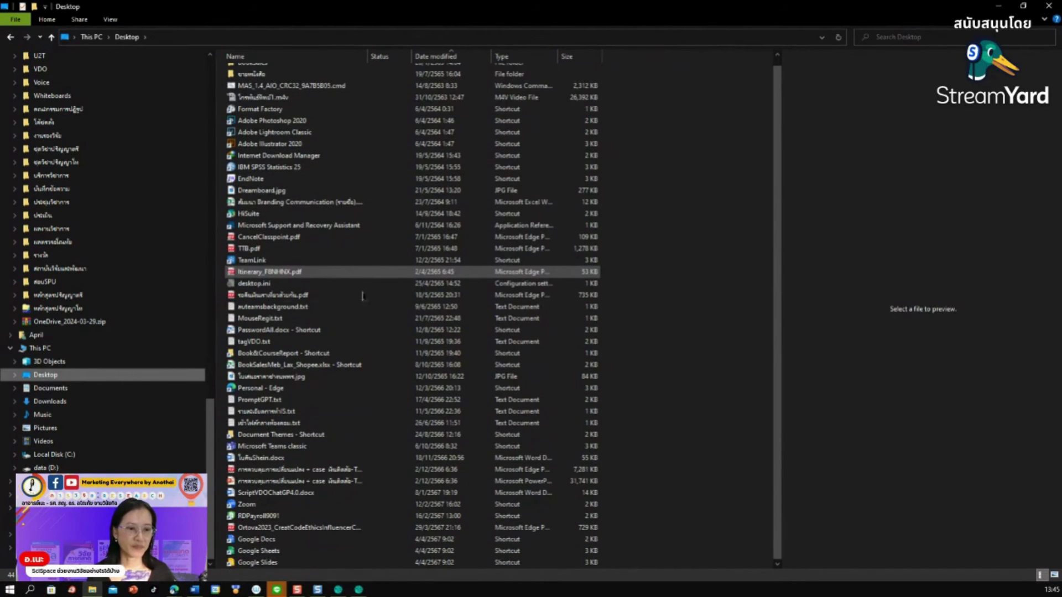
click(349, 527)
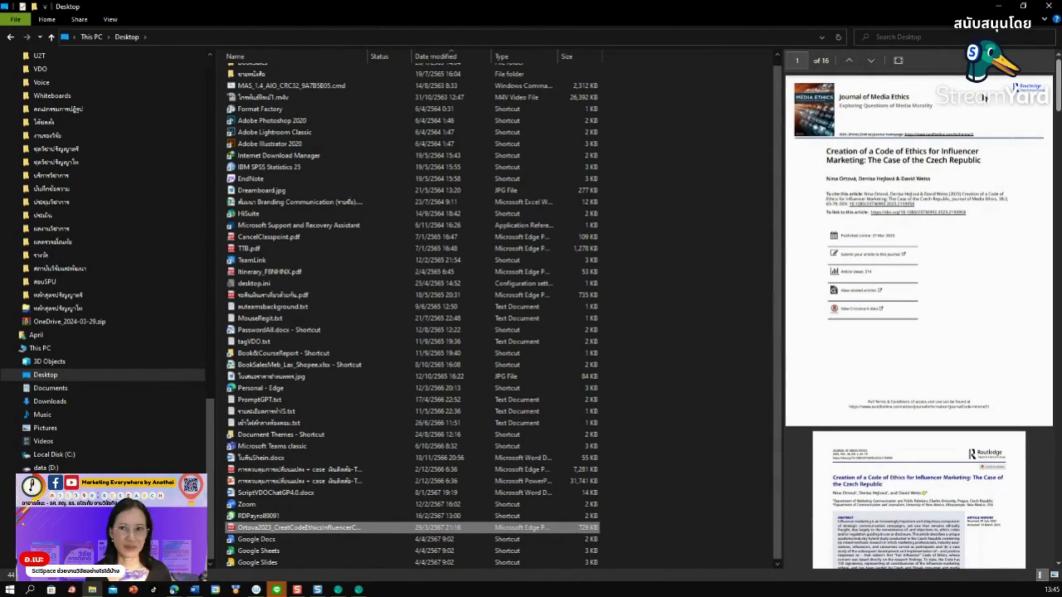
double_click(380, 527)
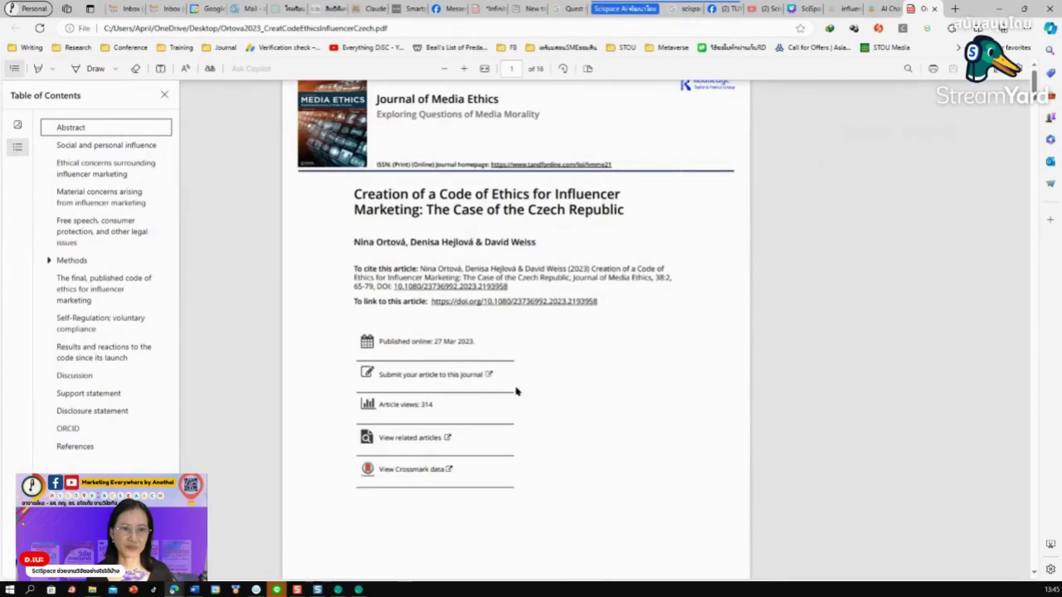
Copy the two paragraphs under the heading "Social and personal influence" on page 3 of the PDF.
scroll(516, 390, down, 10)
scroll(517, 391, down, 8)
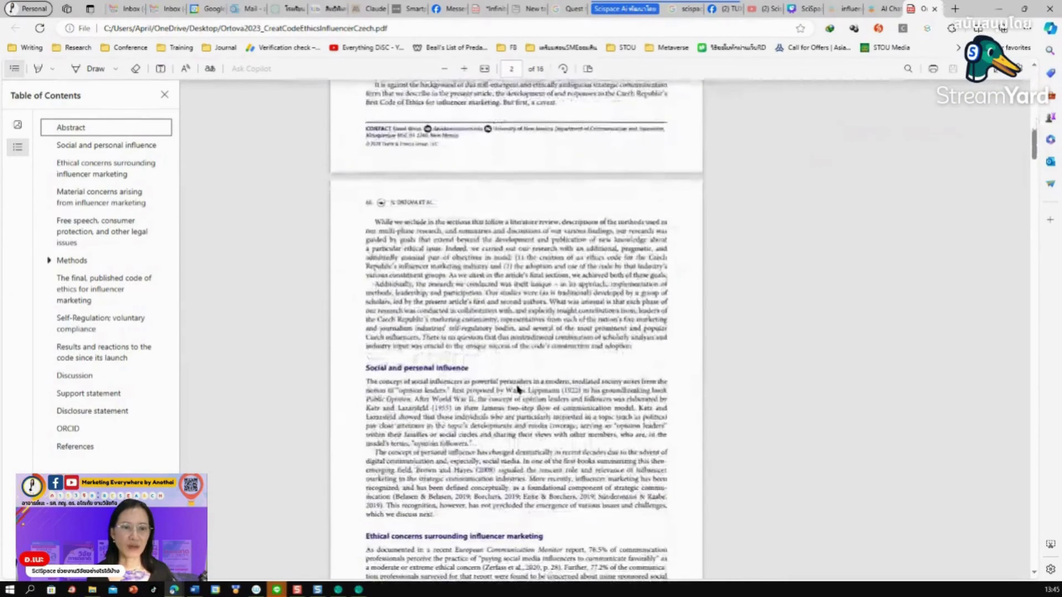
scroll(517, 390, up, 4)
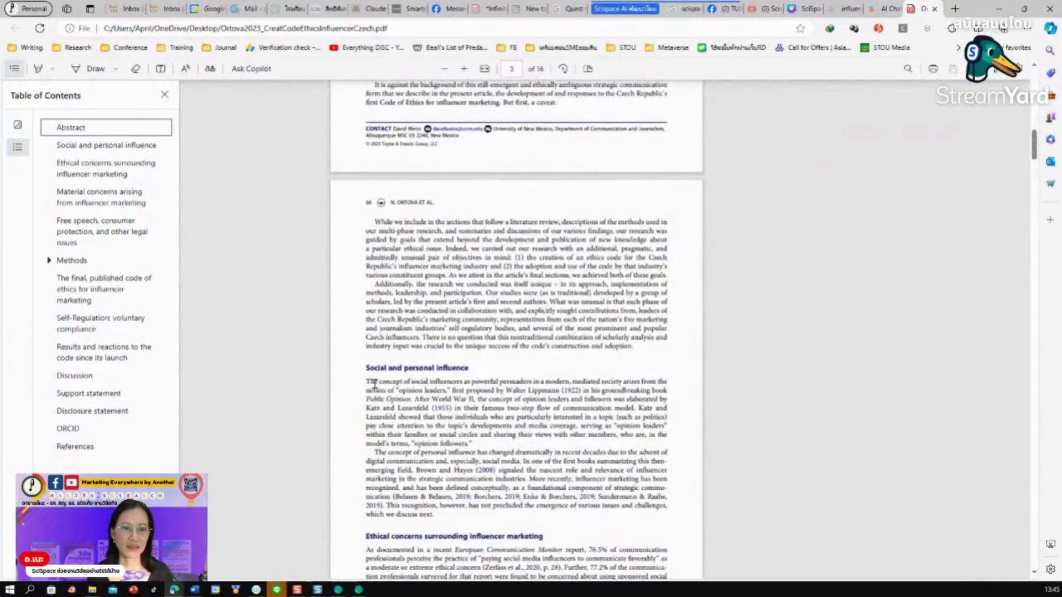
click(364, 382)
drag(364, 383, 458, 516)
right_click(466, 396)
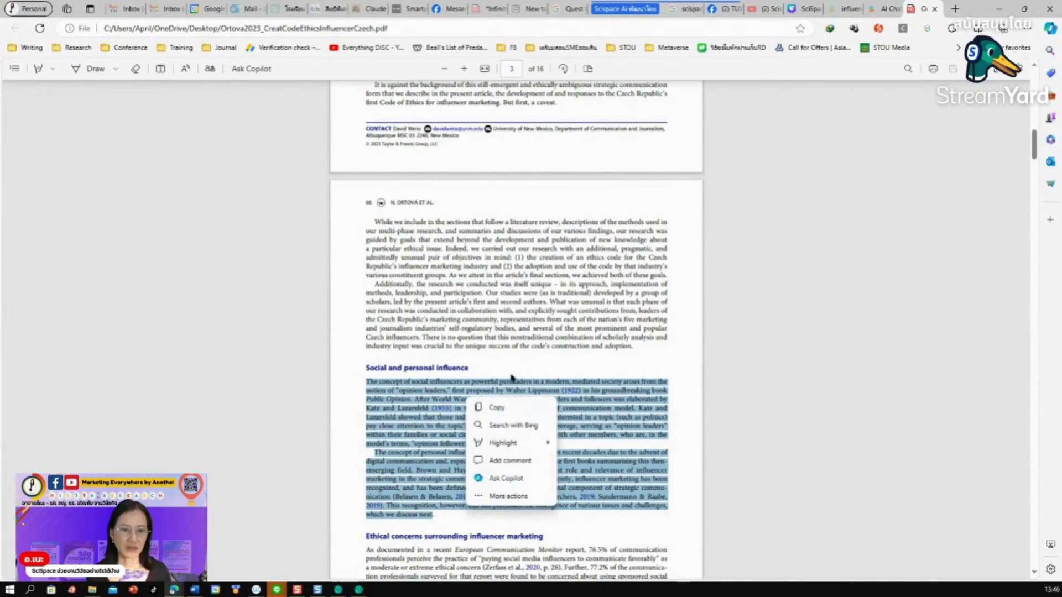
click(634, 499)
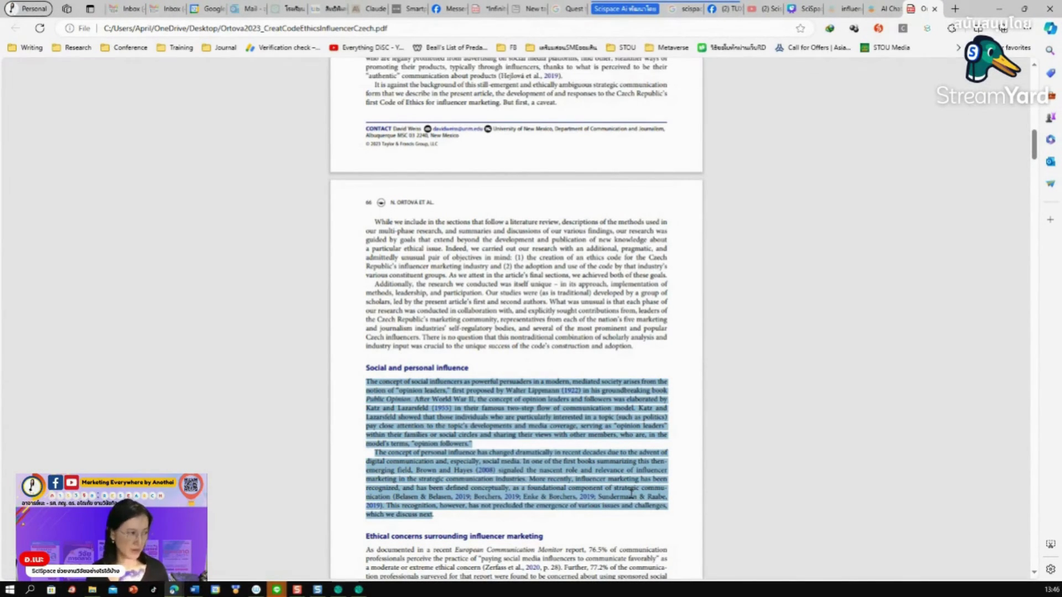
Paste the copied passage on social influencers into SciSpace's Paraphraser and paraphrase it.
click(880, 8)
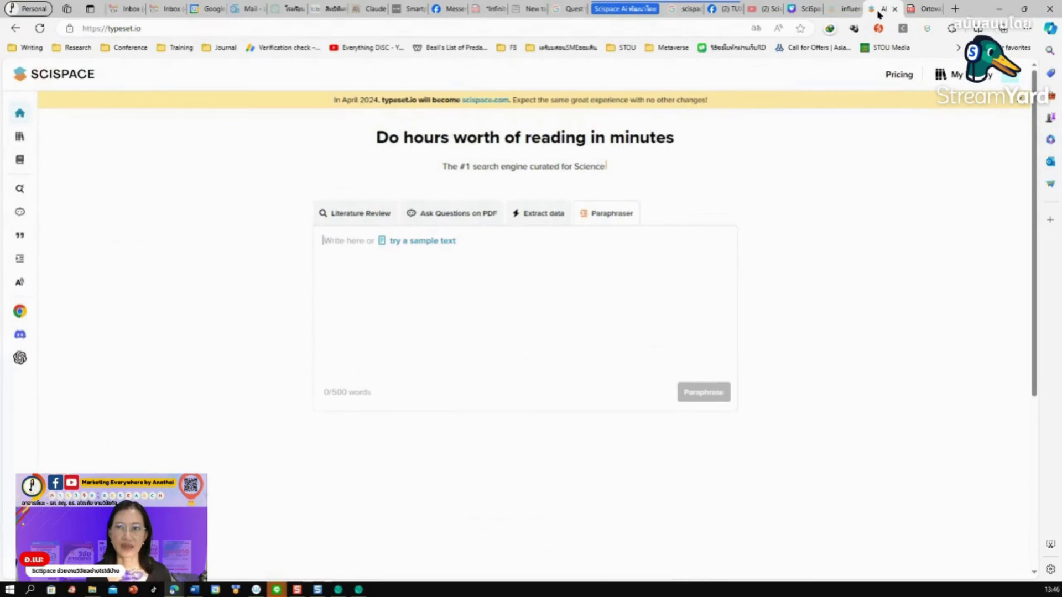
click(515, 260)
key(ctrl+v)
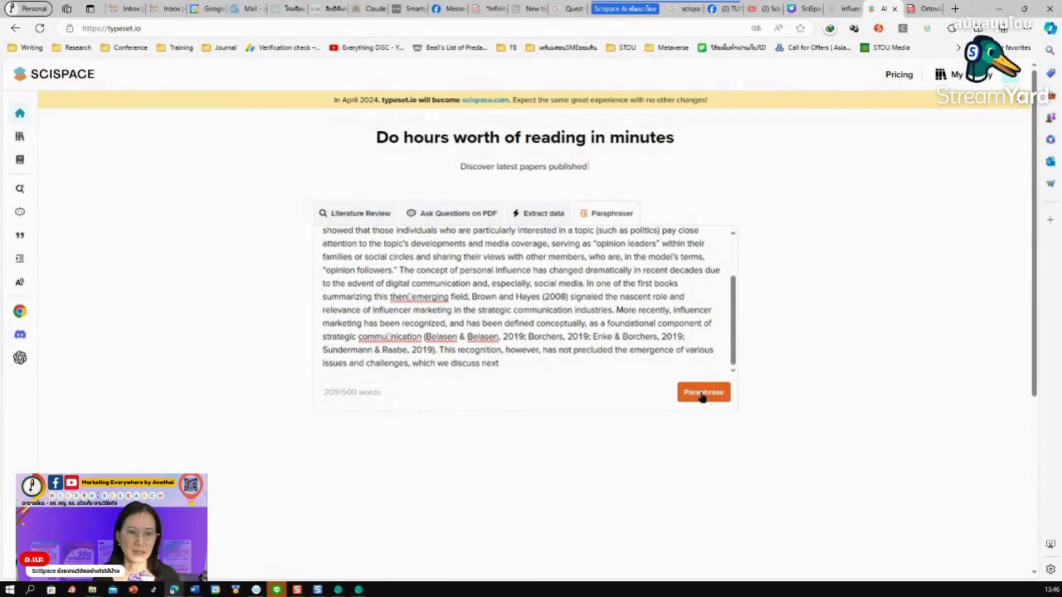
scroll(649, 365, up, 2)
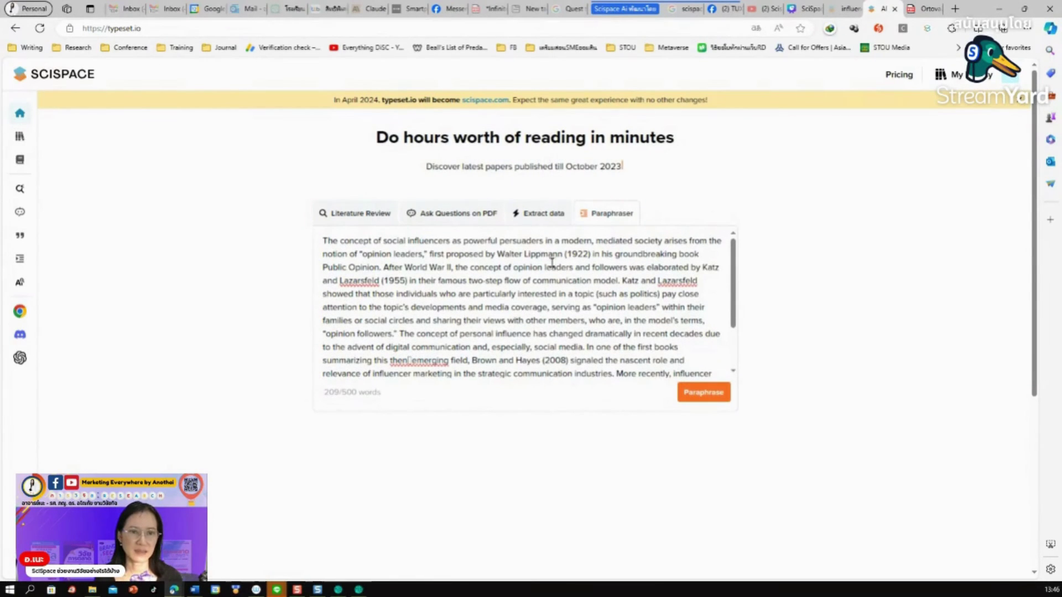
click(711, 396)
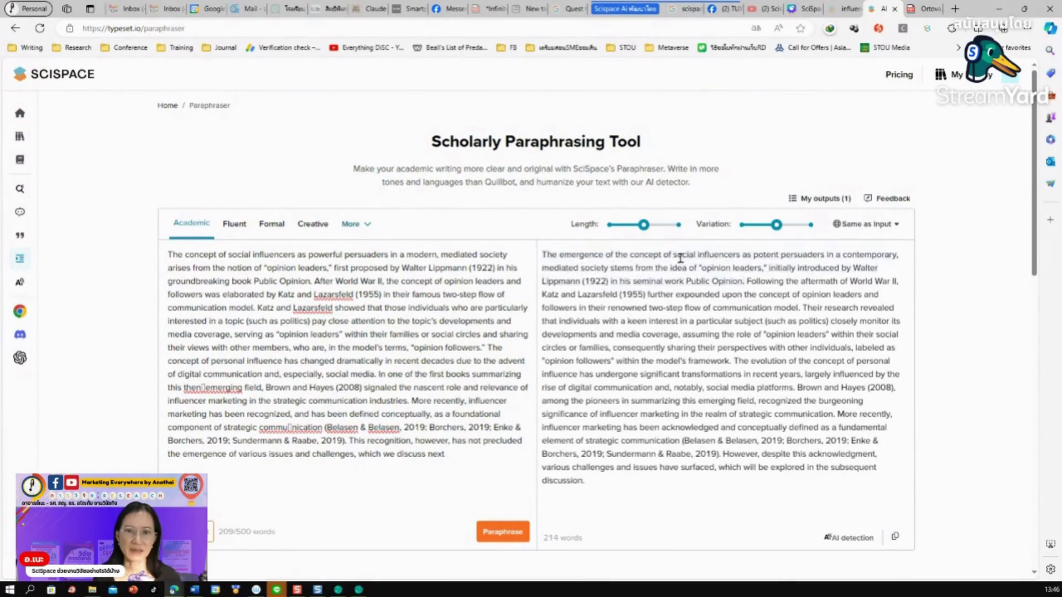
Magnify the paraphrased text to examine its wording beside the original passage.
mouse_move(776, 227)
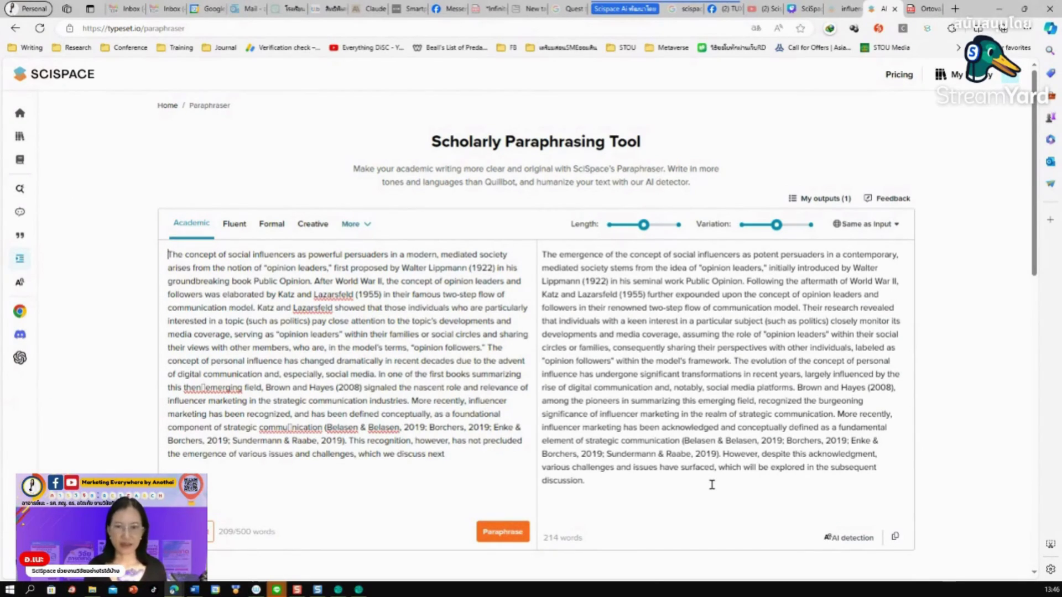
key(super+plus)
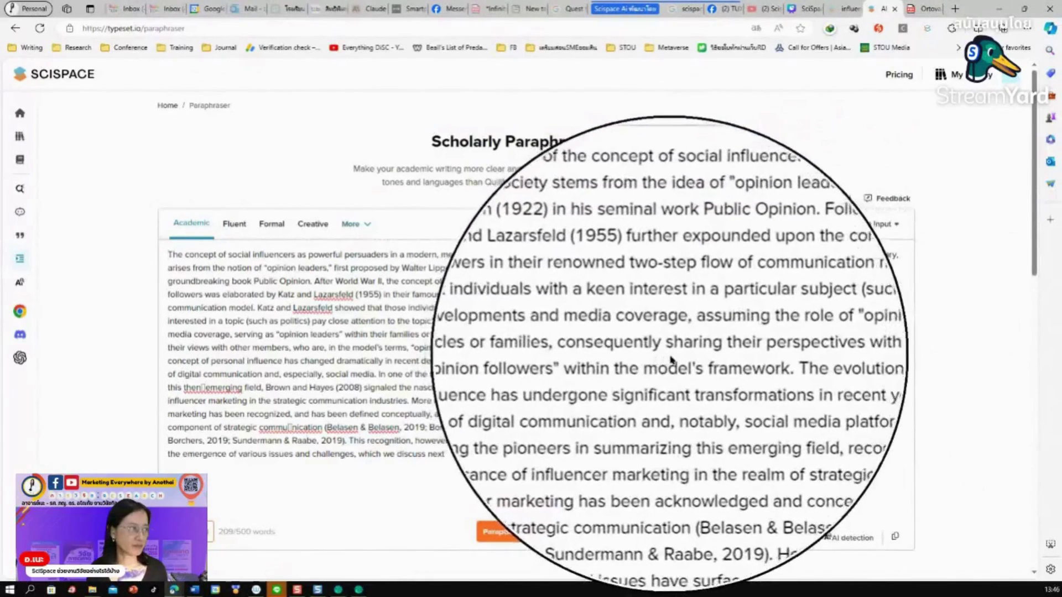
key(Escape)
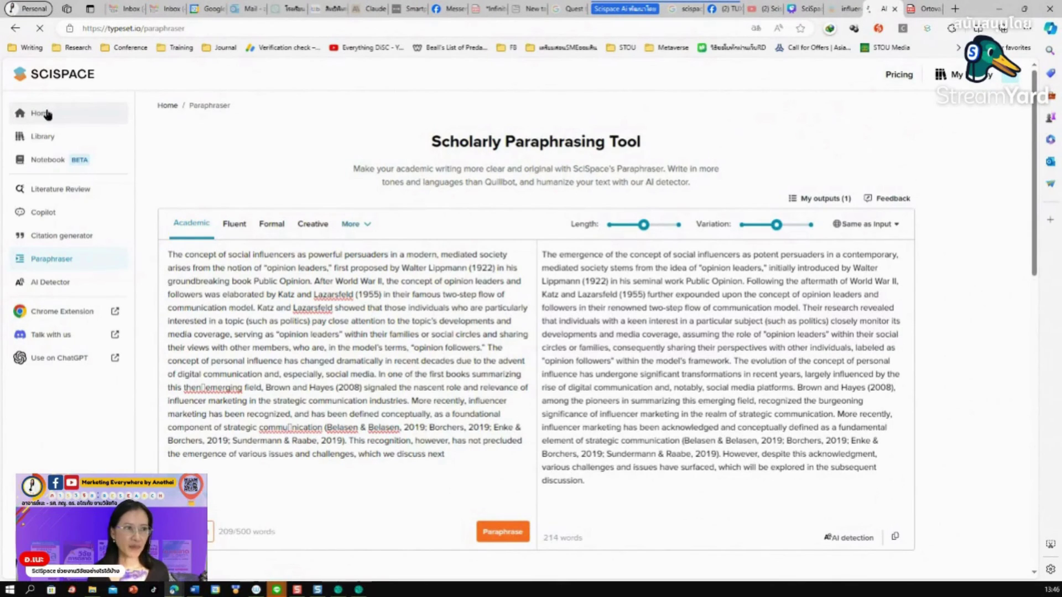
Return to the SciSpace home page, magnify its suggested literature review questions, and switch to the Paraphraser.
click(48, 114)
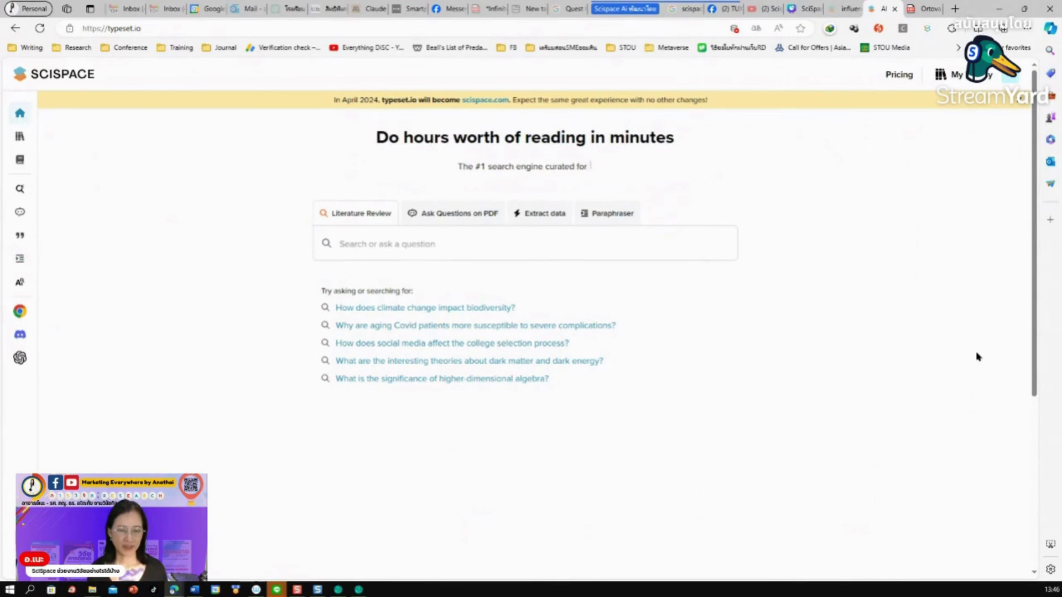
key(ctrl+alt+l)
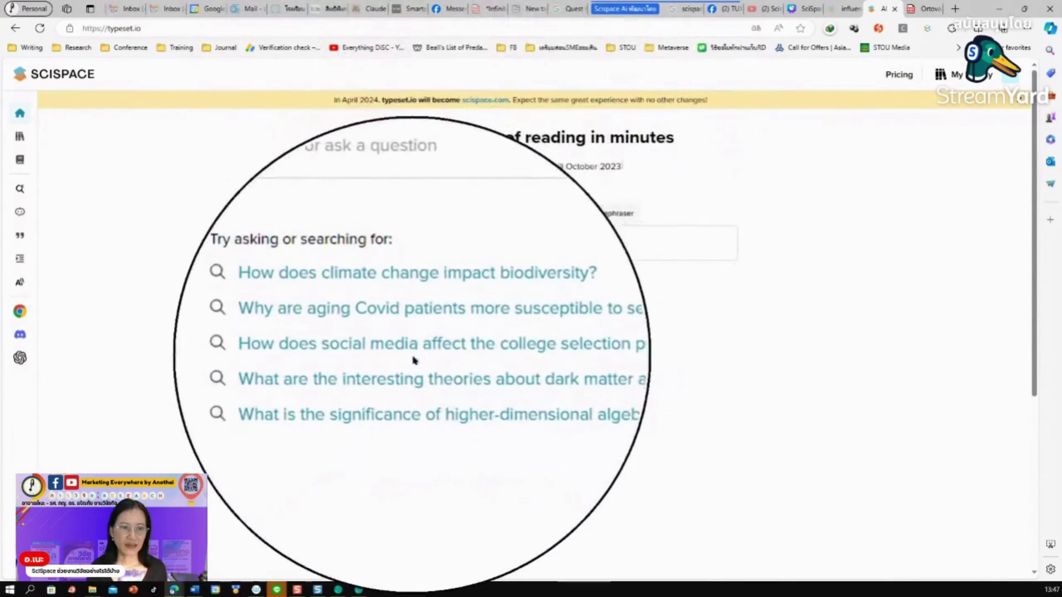
key(Escape)
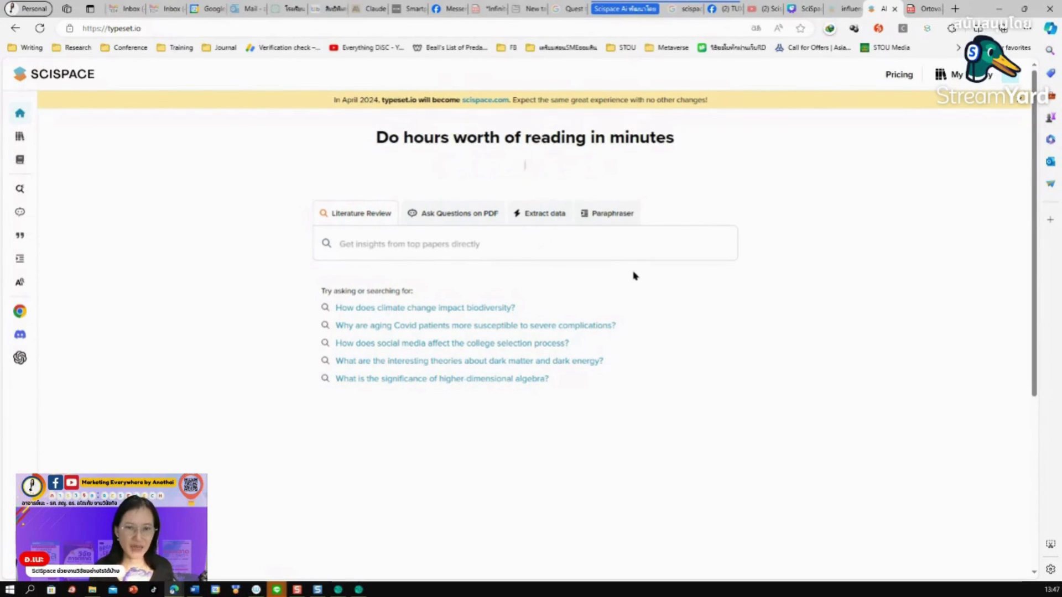
click(598, 213)
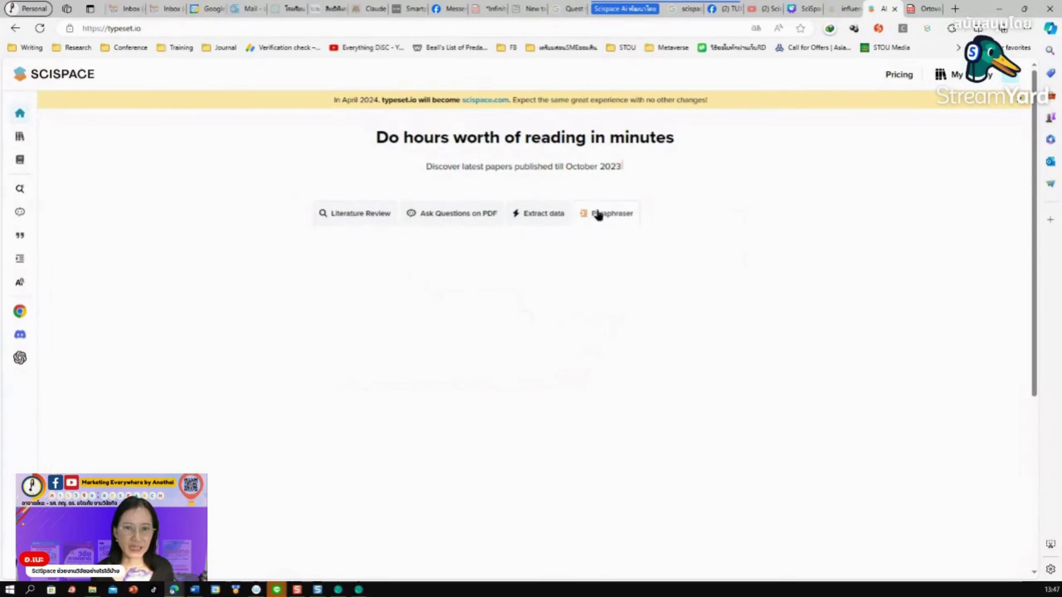